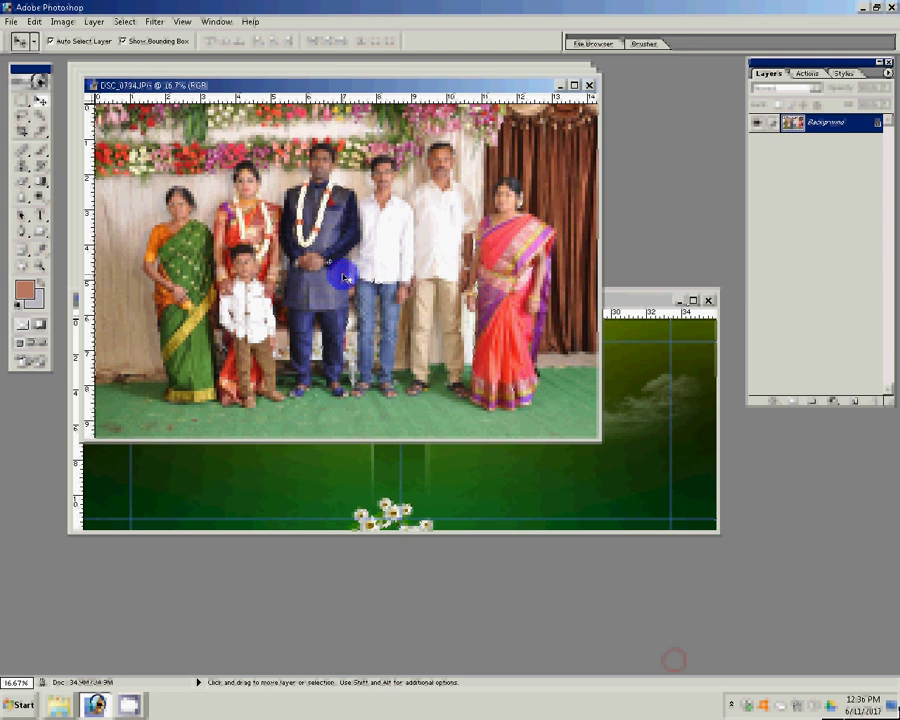
# Check DSC_0794's image size, drag it into the green floral template, and close the original
pyautogui.hotkey('ctrl', 'alt', 'i')
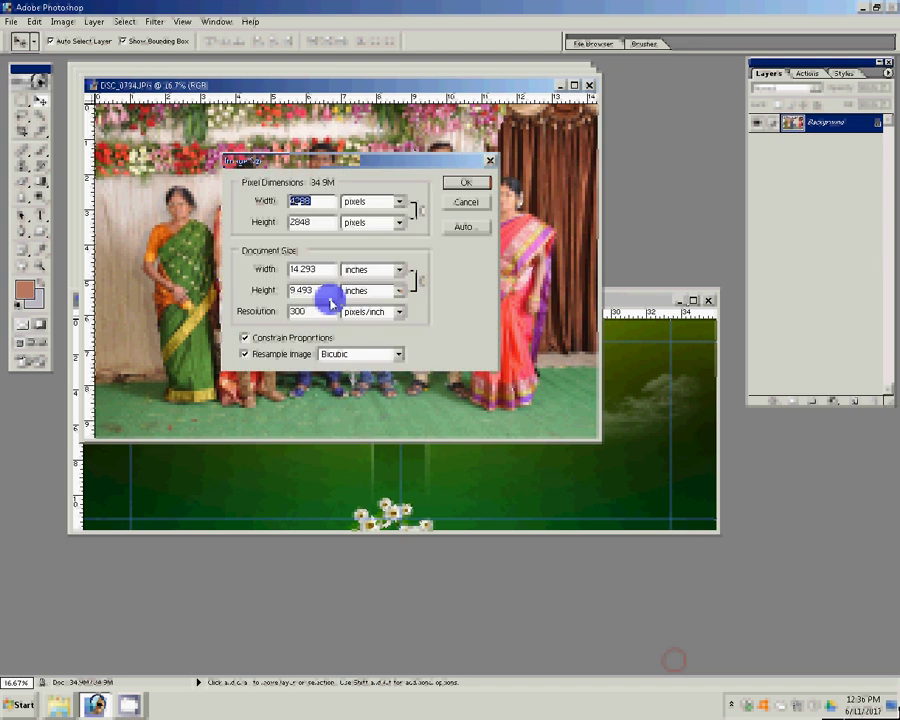
pyautogui.click(305, 269)
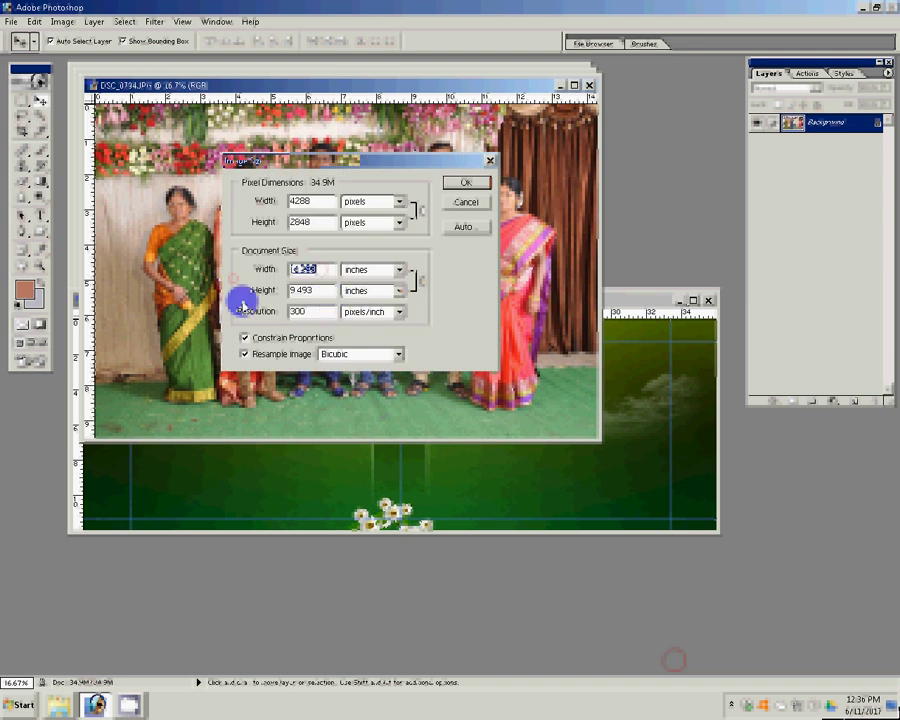
pyautogui.press('Return')
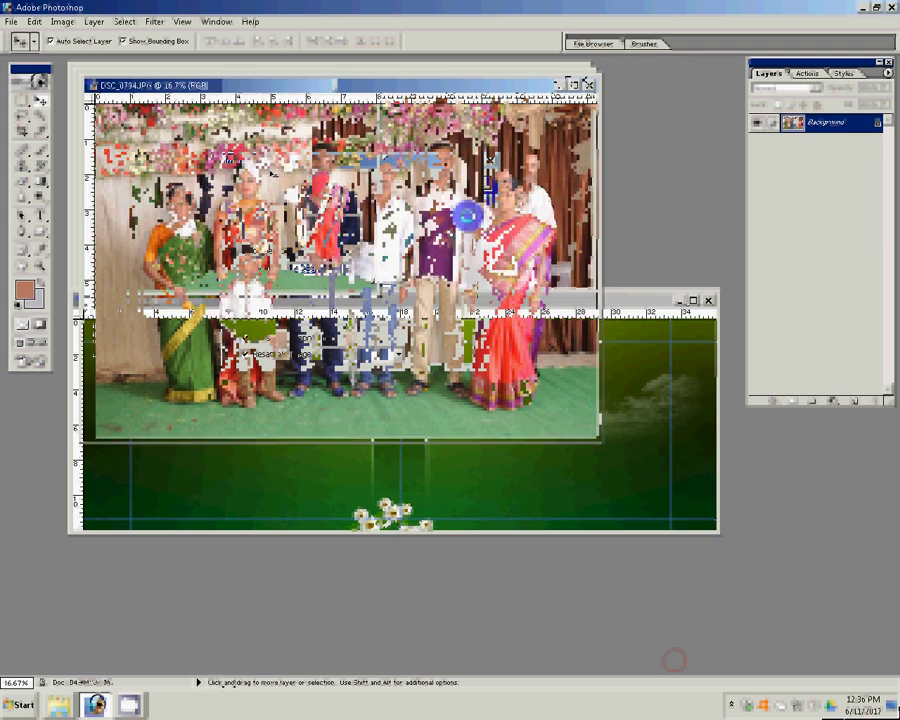
pyautogui.moveTo(430, 355); pyautogui.dragTo(498, 392)
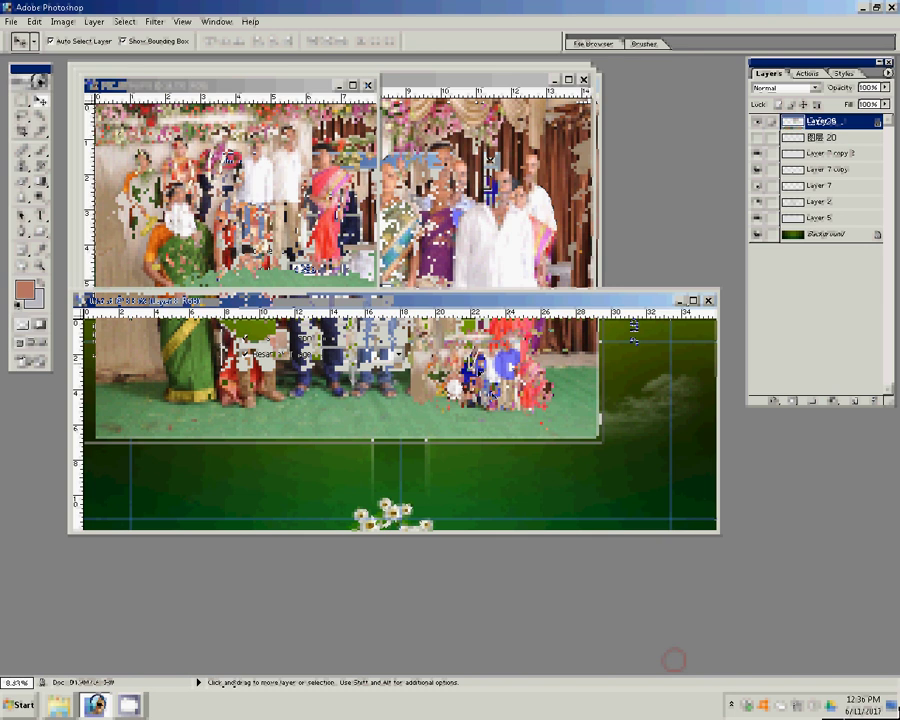
pyautogui.hotkey('ctrl', 'w')
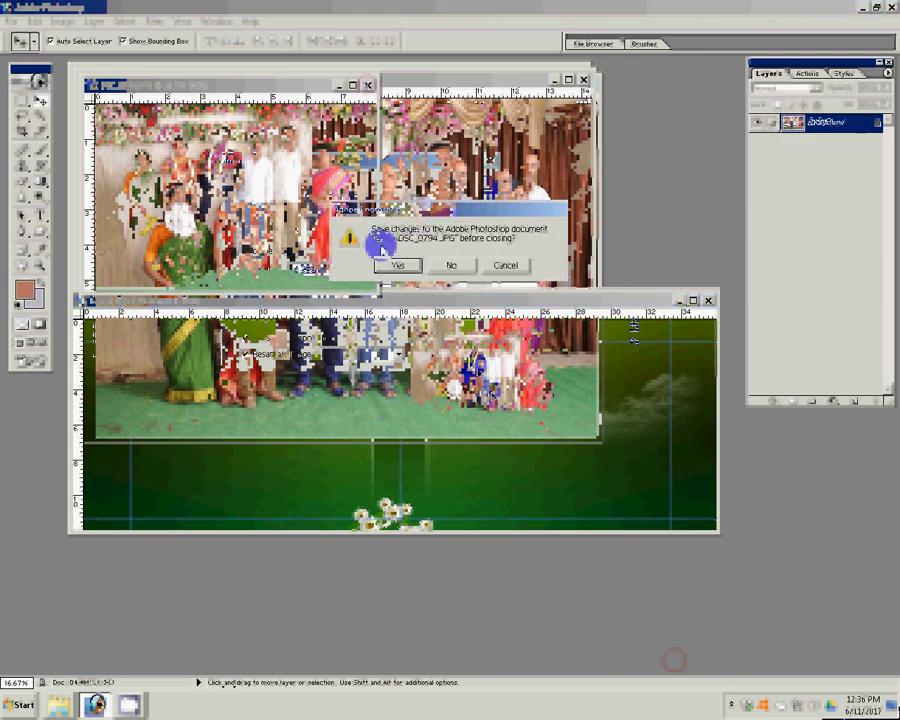
# Discard changes to the previous photo and resize DSC_0793 to 8 inches wide
pyautogui.click(451, 265)
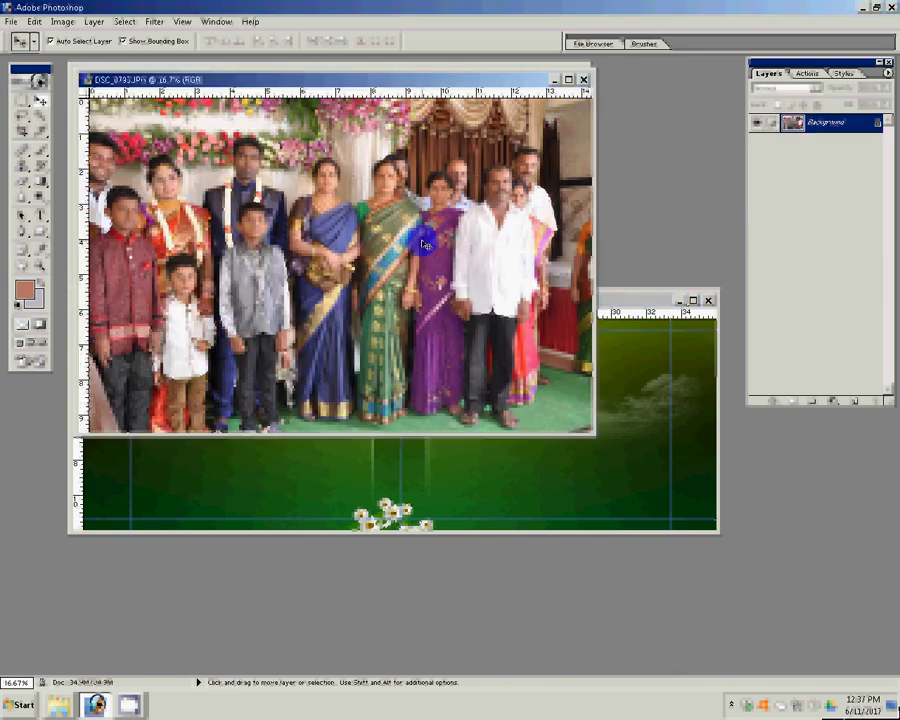
pyautogui.hotkey('ctrl', 'alt', 'i')
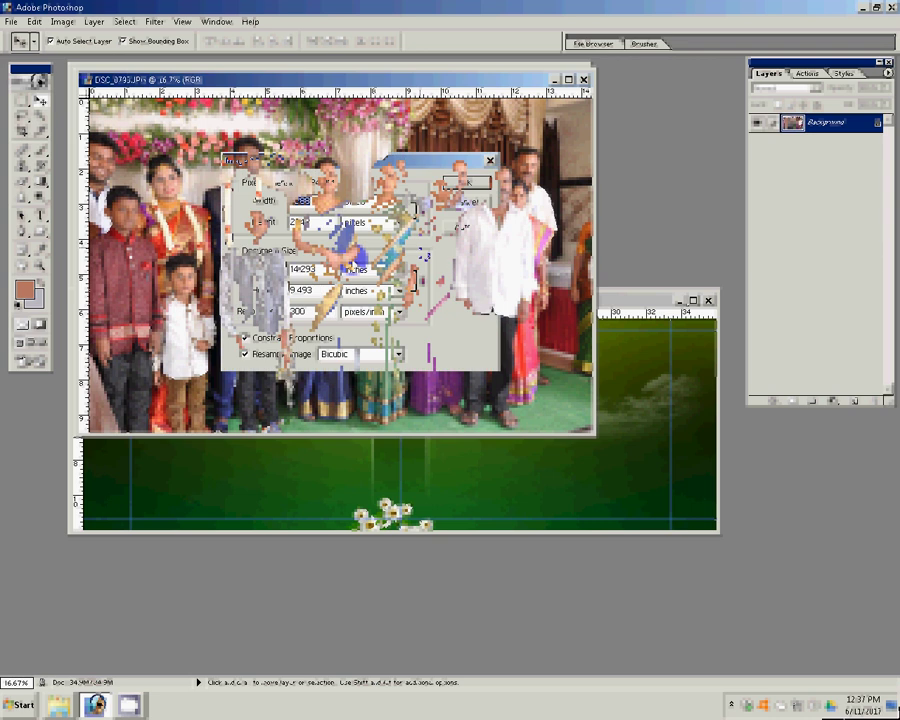
pyautogui.write('8')
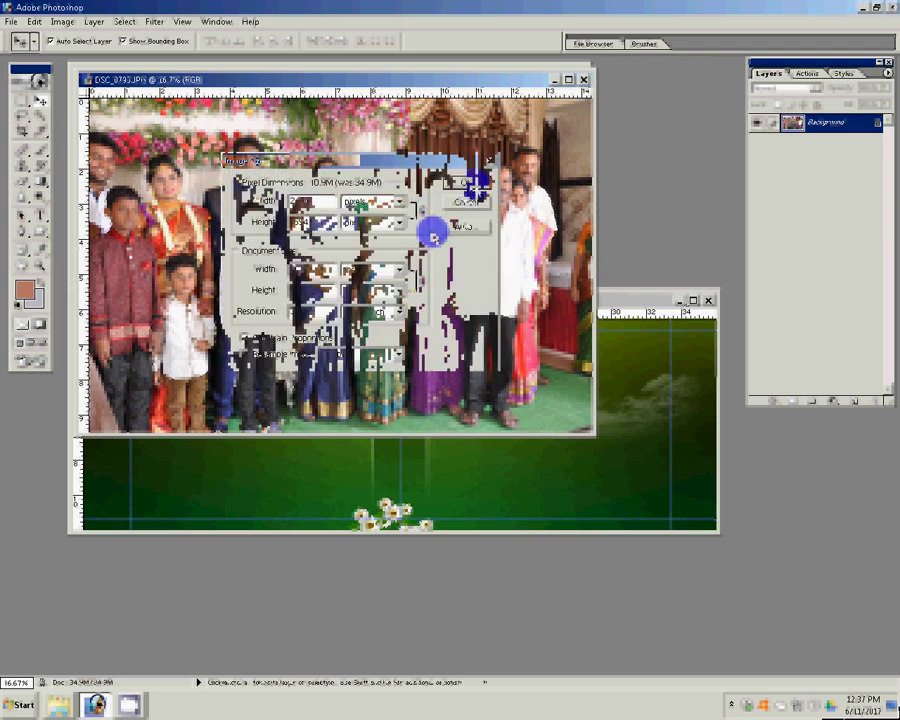
pyautogui.press('Return')
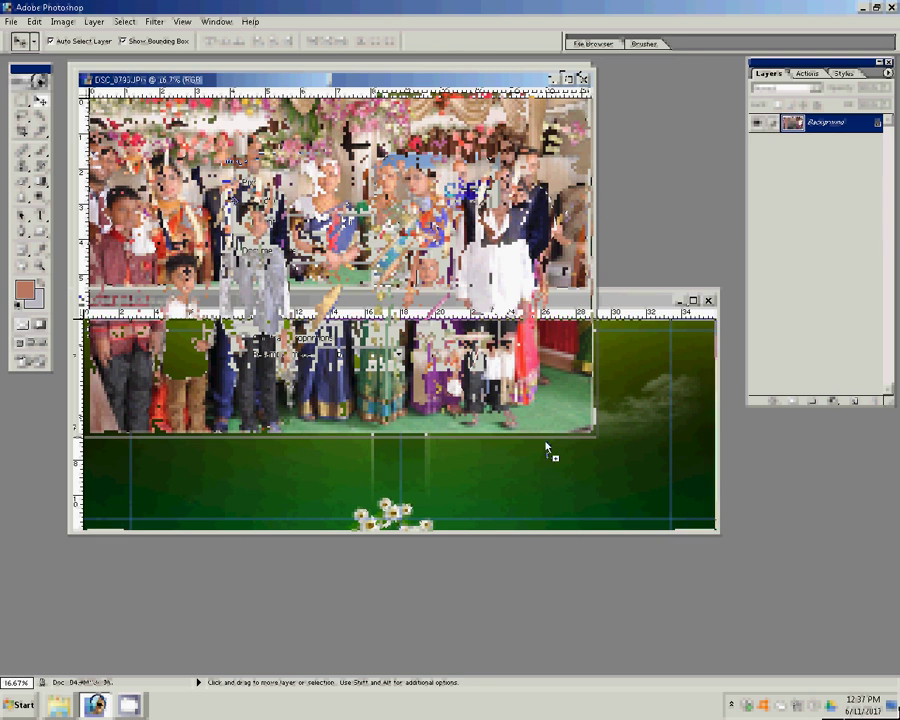
# Drag DSC_0793 into the green template and close it without saving
pyautogui.moveTo(546, 450); pyautogui.dragTo(548, 452)
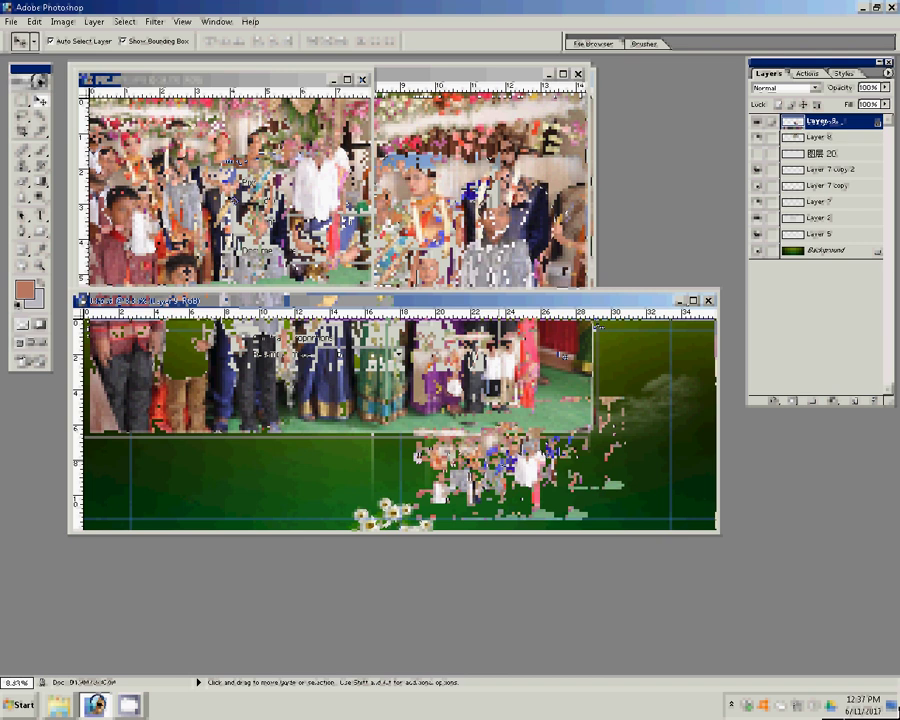
pyautogui.hotkey('ctrl', 'w')
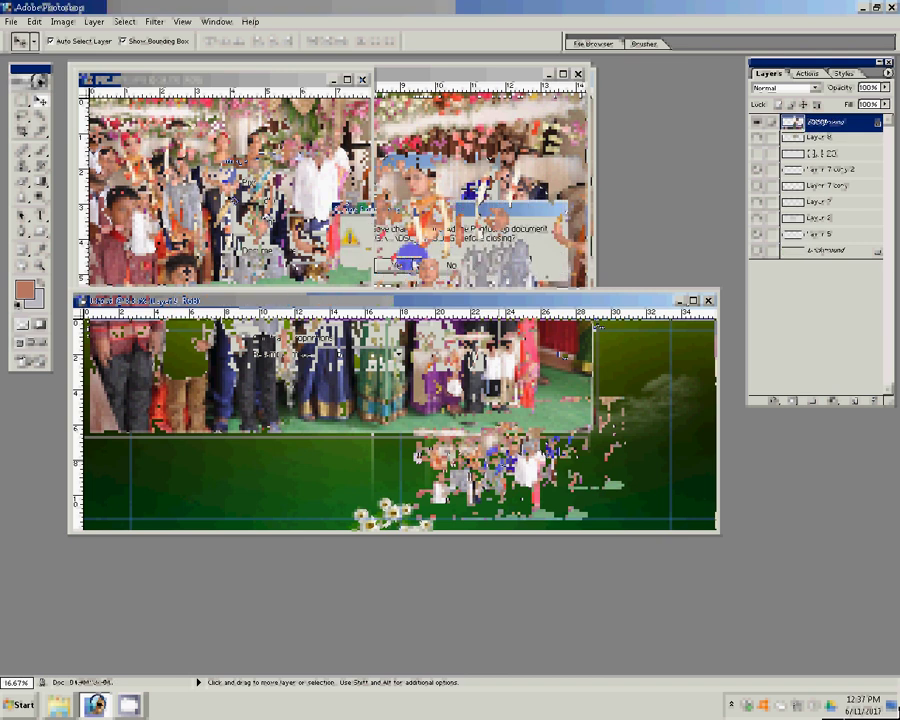
pyautogui.click(401, 263)
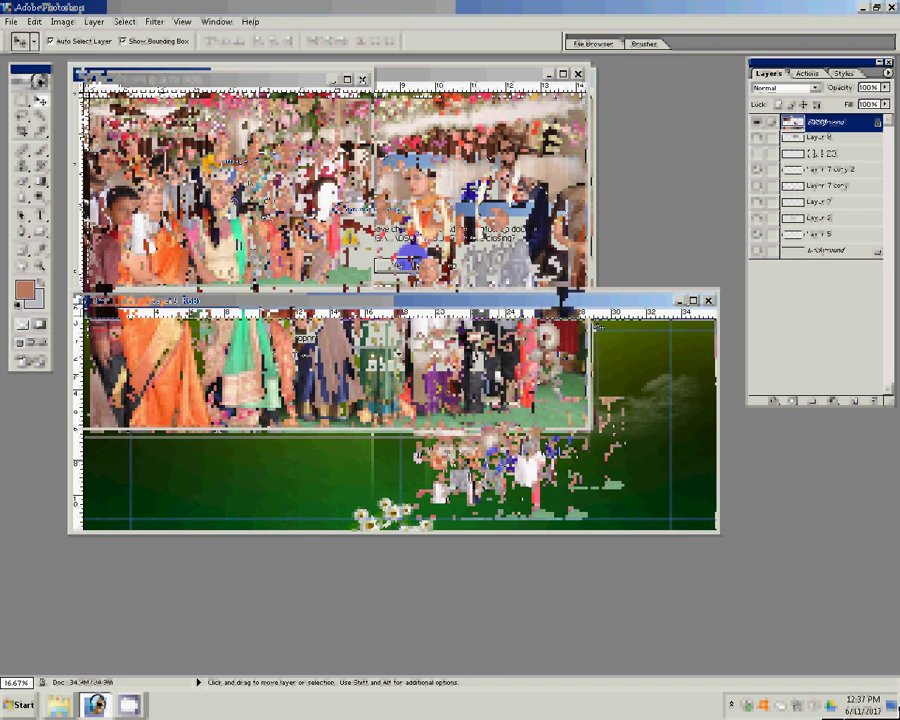
# Drag DSC_0792 into the template as Layer 10 and close the original unsaved
pyautogui.hotkey('ctrl', 'n')
pyautogui.click(272, 274)
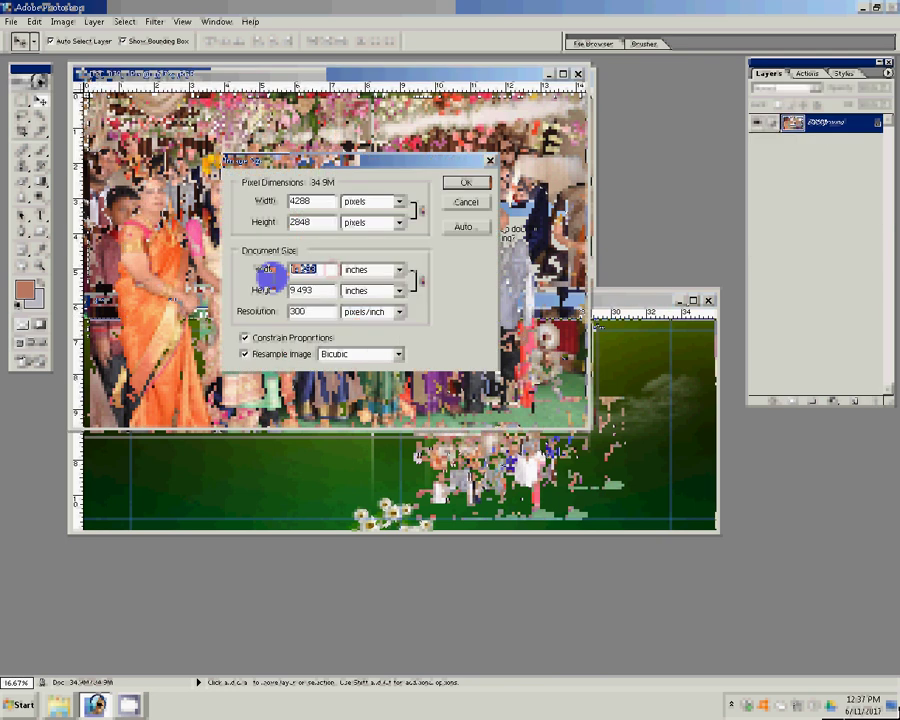
pyautogui.click(465, 203)
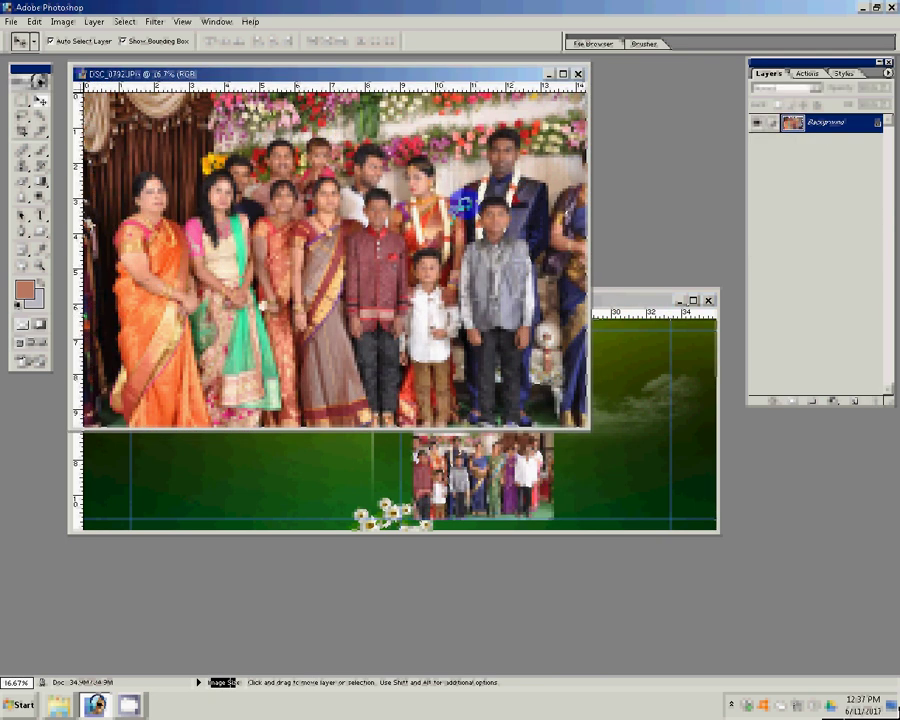
pyautogui.moveTo(465, 203)
pyautogui.mouseDown()
pyautogui.moveTo(451, 225)
pyautogui.moveTo(593, 389)
pyautogui.mouseUp()
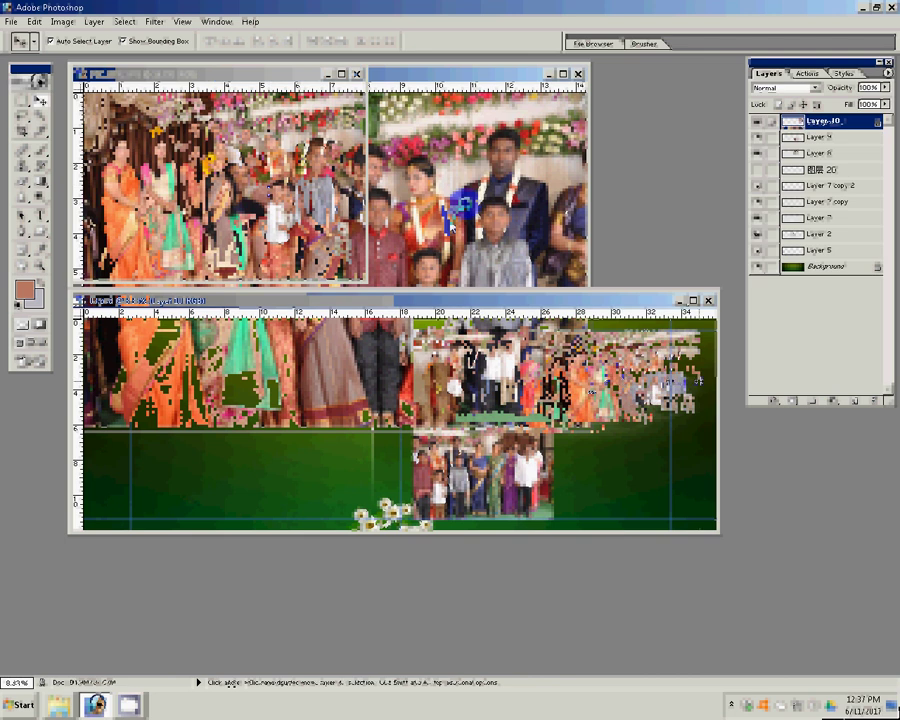
pyautogui.click(577, 73)
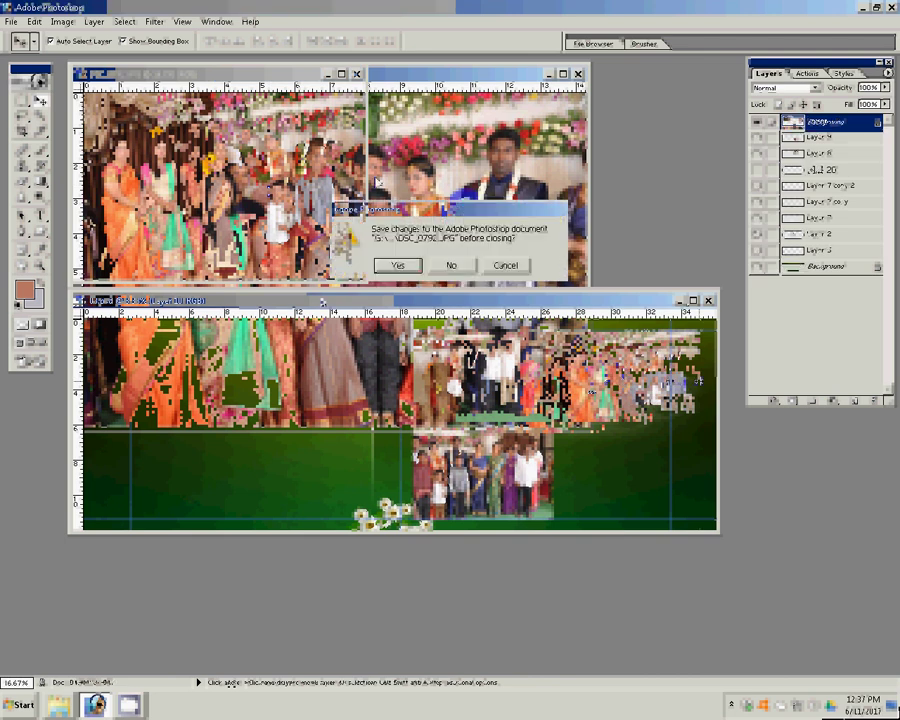
pyautogui.click(454, 265)
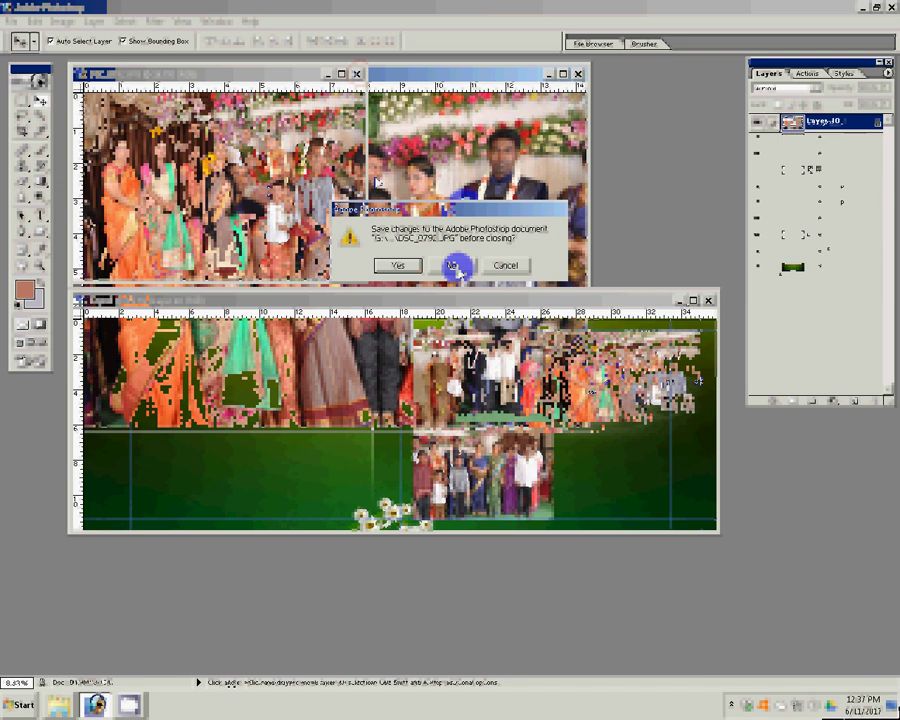
# In Explorer, look inside the ex d folder and return to the Almost finalised folder
pyautogui.hotkey('alt', 'Tab')
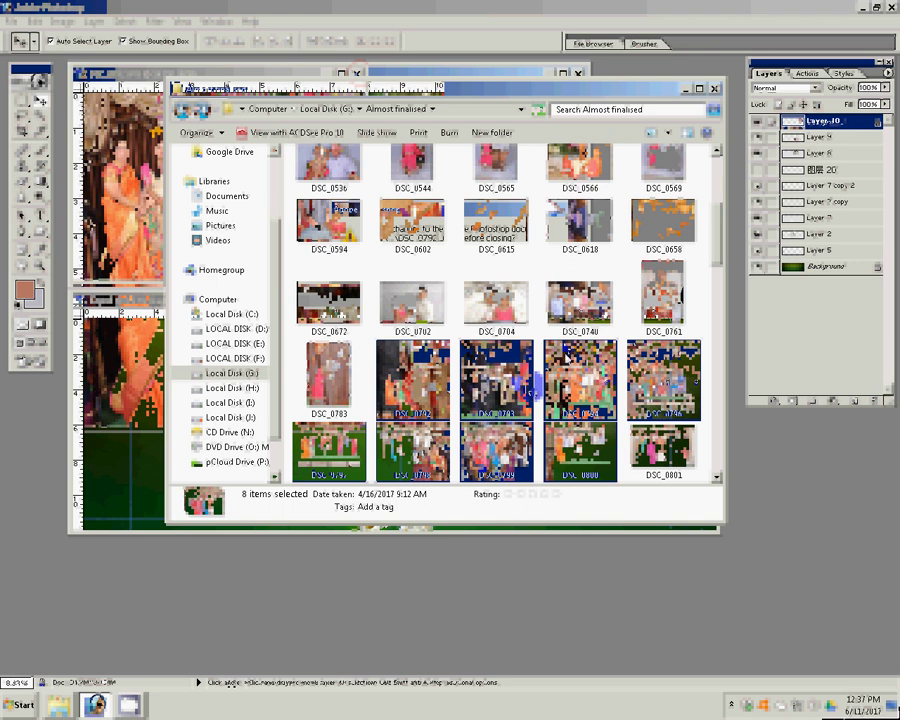
pyautogui.scroll(5, 566, 356)
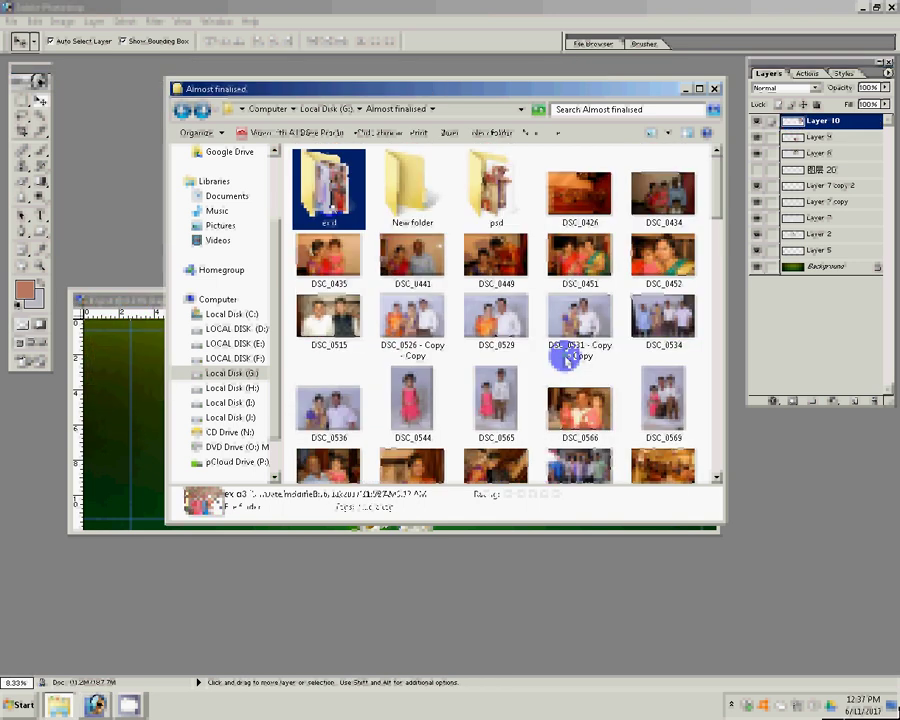
pyautogui.doubleClick(330, 200)
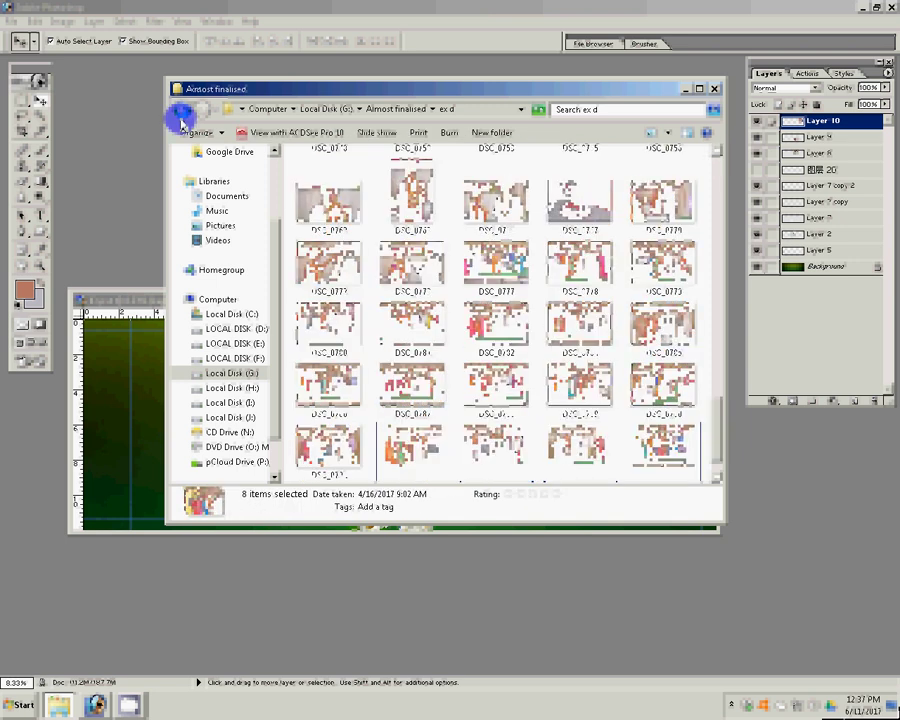
pyautogui.click(180, 122)
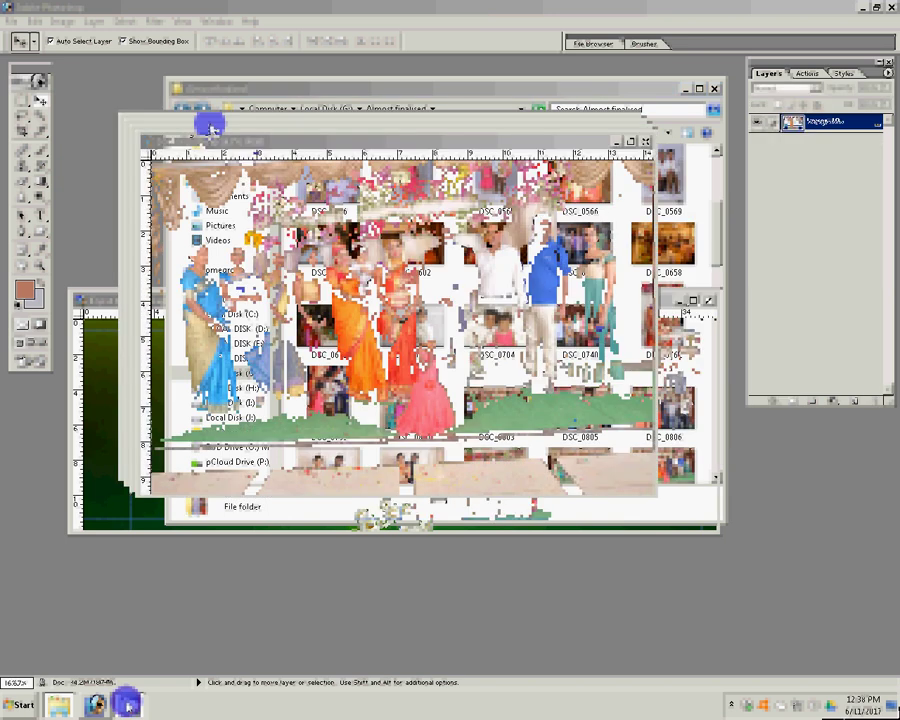
# Resize DSC_0819 to 8 inches wide and drag it into the album as Layer 11
pyautogui.click(62, 22)
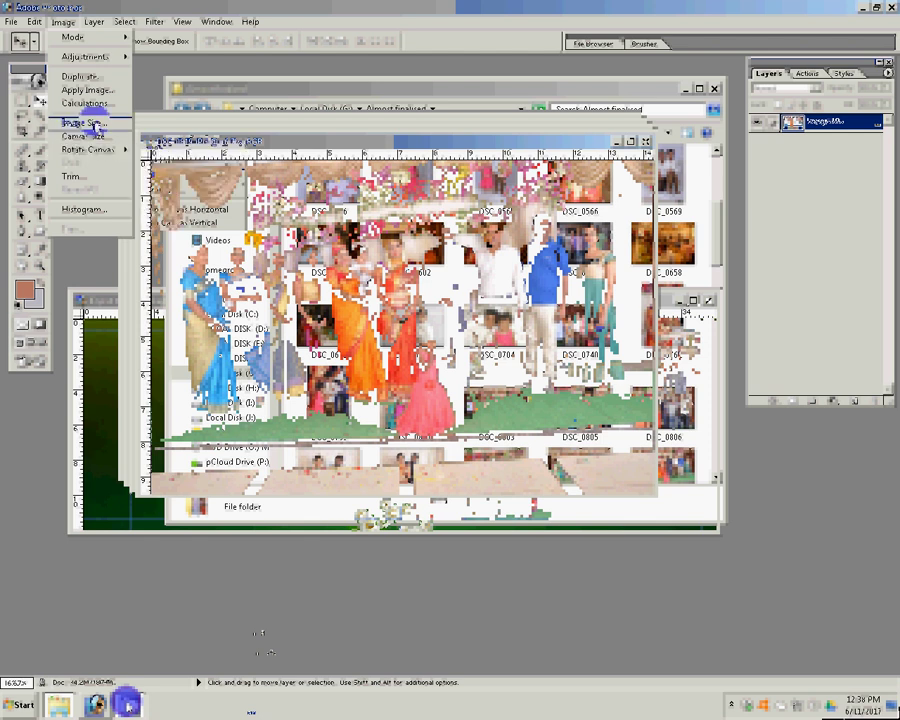
pyautogui.click(92, 122)
pyautogui.press('Tab')
pyautogui.press('Tab')
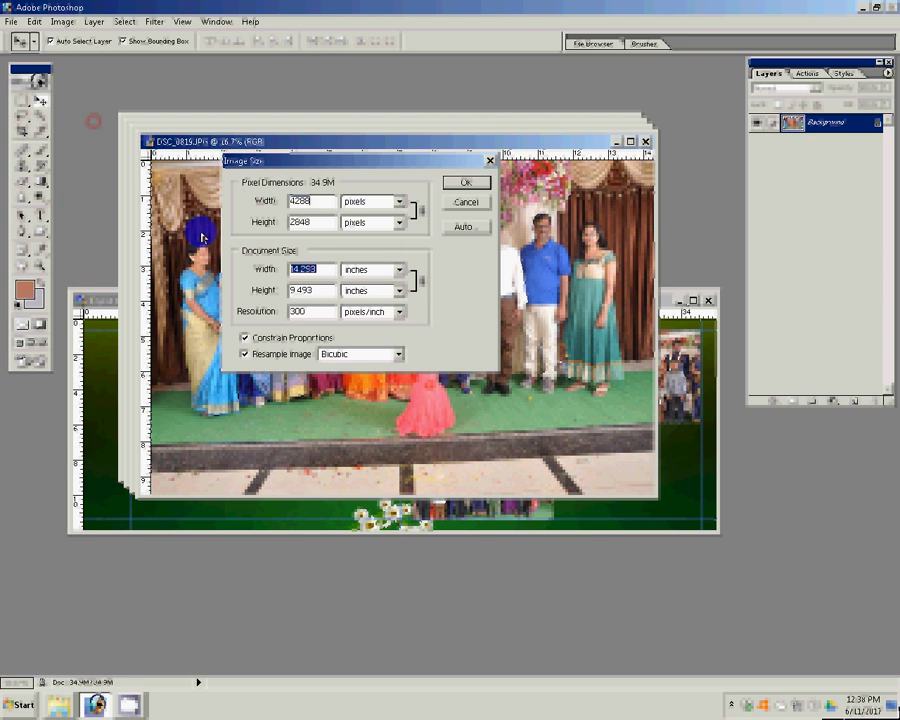
pyautogui.write('8')
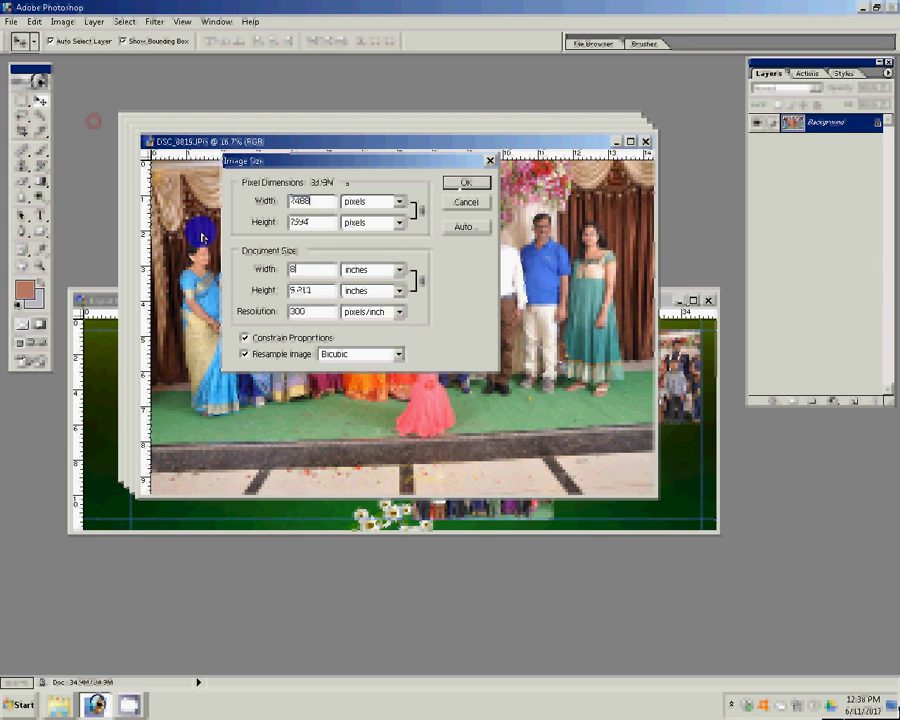
pyautogui.press('Return')
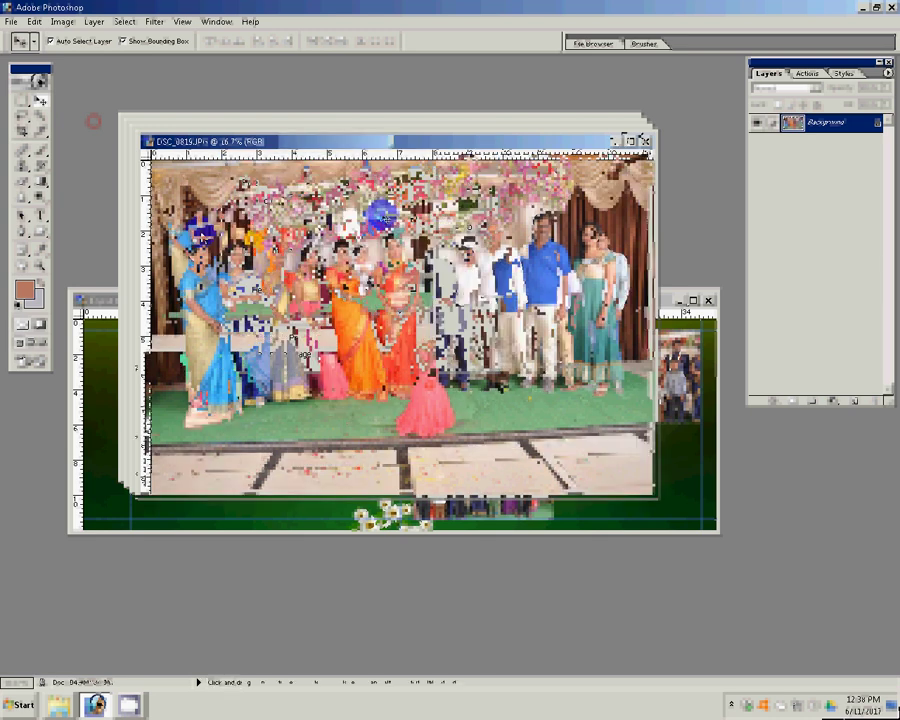
pyautogui.moveTo(497, 388); pyautogui.dragTo(663, 490)
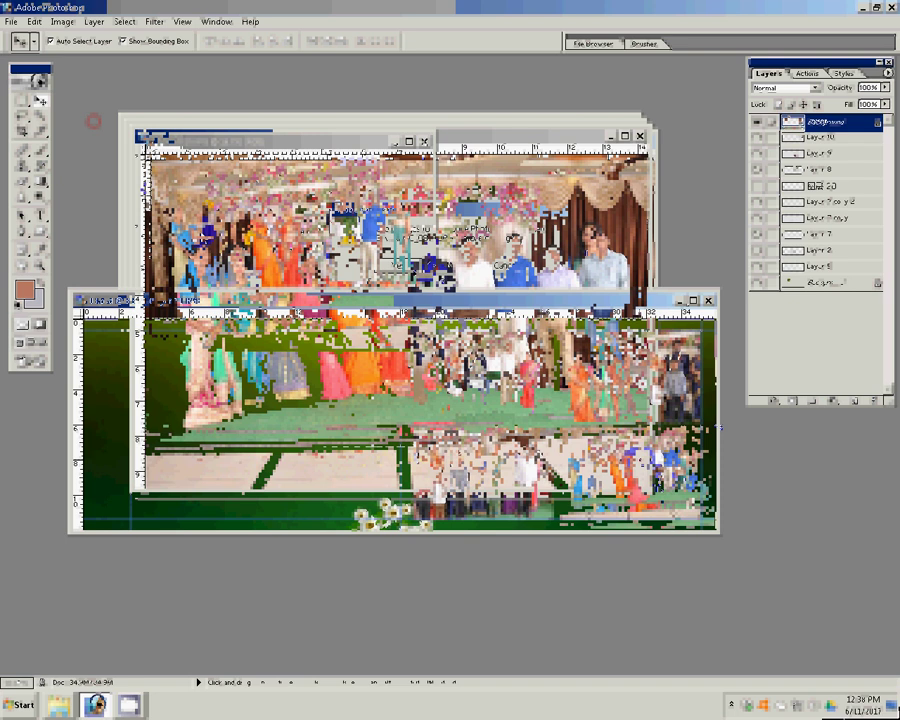
# Copy the DSC_0817 photo onto Layer 1 and rotate it about 2.2 degrees
pyautogui.hotkey('ctrl', 'Tab')
pyautogui.click(17, 105)
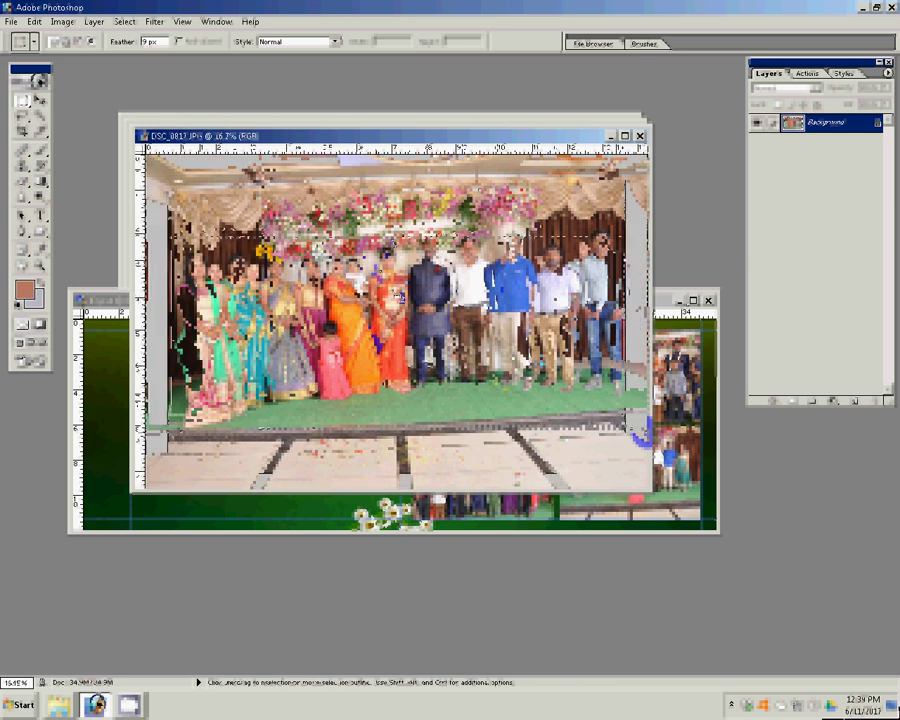
pyautogui.press('ctrl')
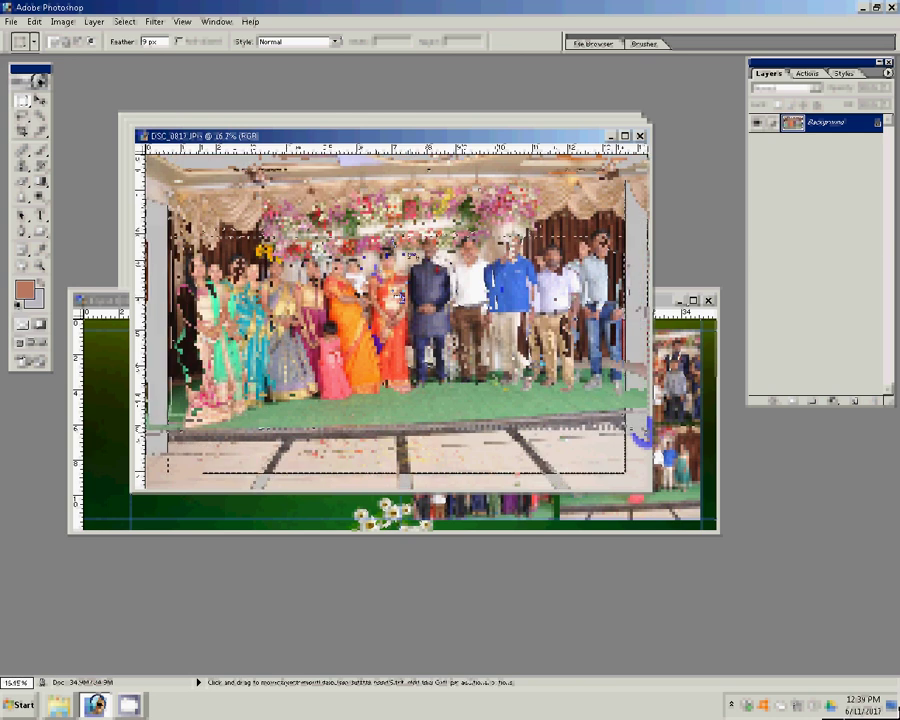
pyautogui.hotkey('ctrl', 'j')
pyautogui.hotkey('ctrl', 't')
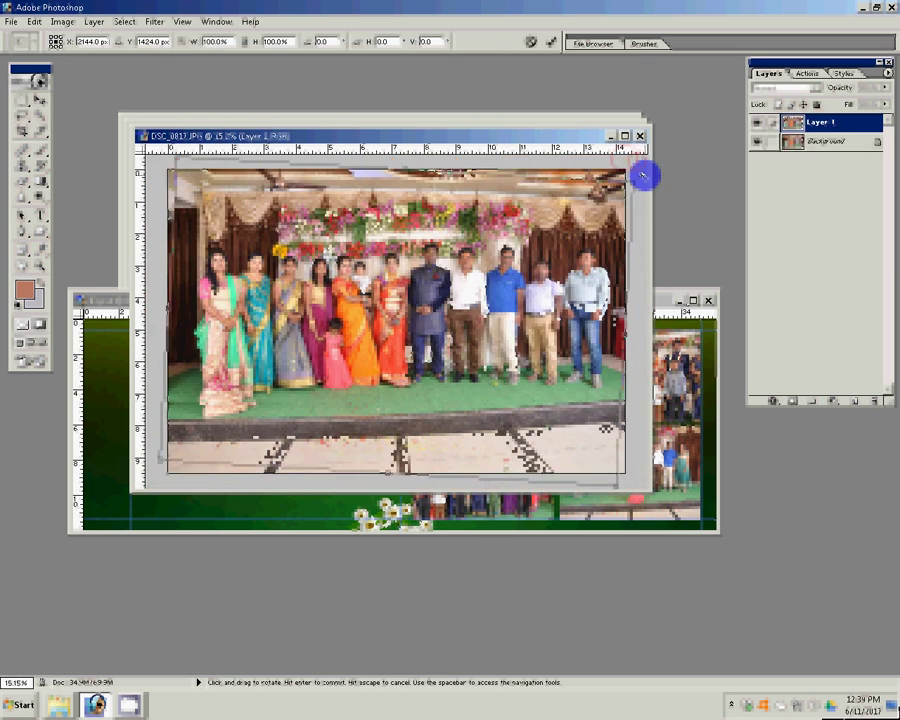
pyautogui.moveTo(642, 176); pyautogui.dragTo(648, 186)
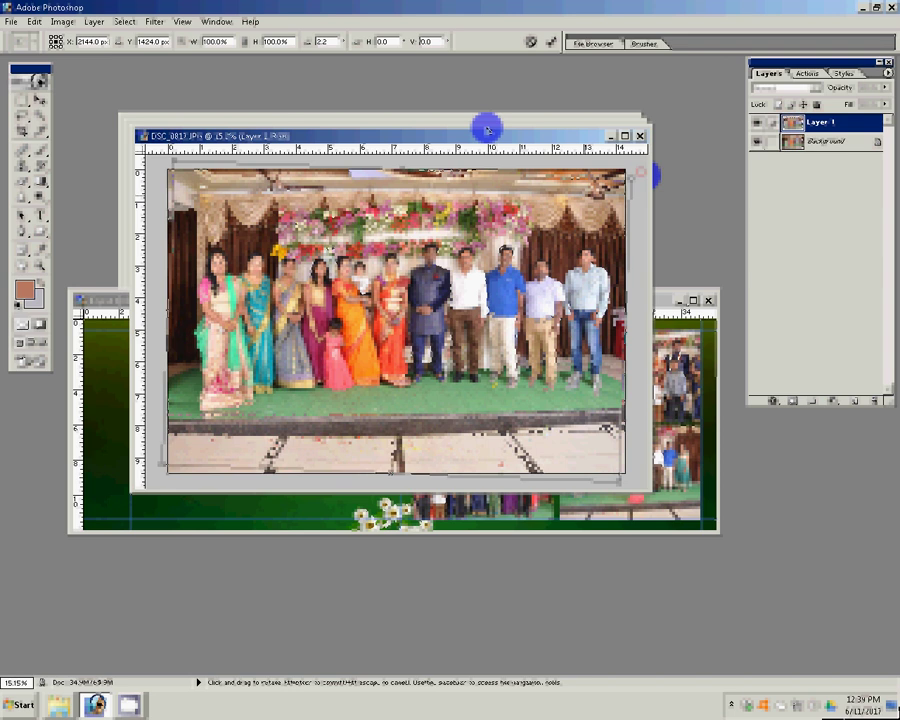
pyautogui.click(550, 41)
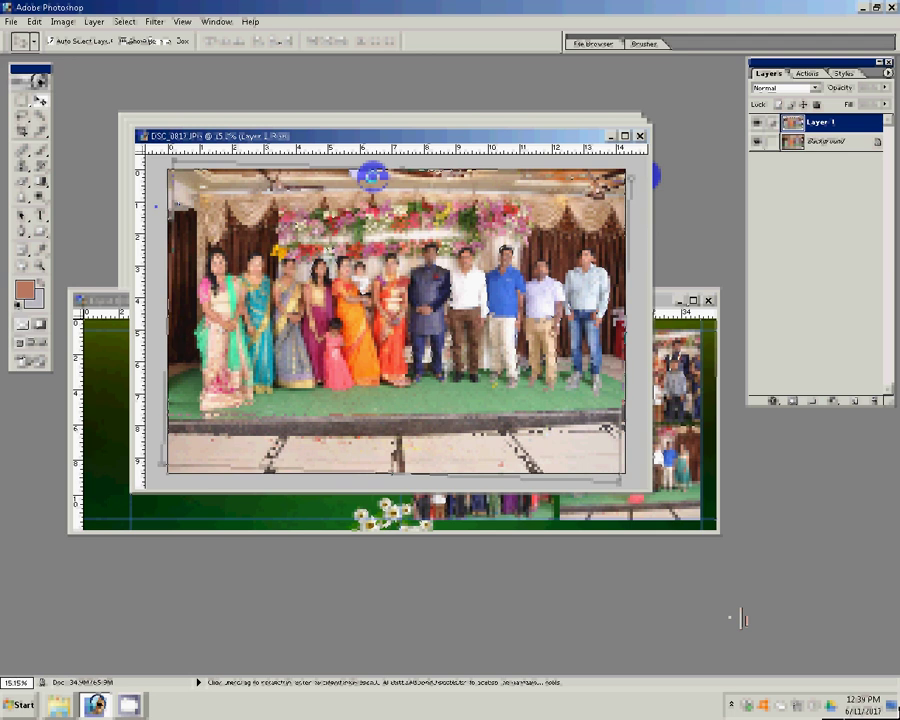
# Draw a rectangular selection over the DSC_0801 photo's lower-right area
pyautogui.click(21, 101)
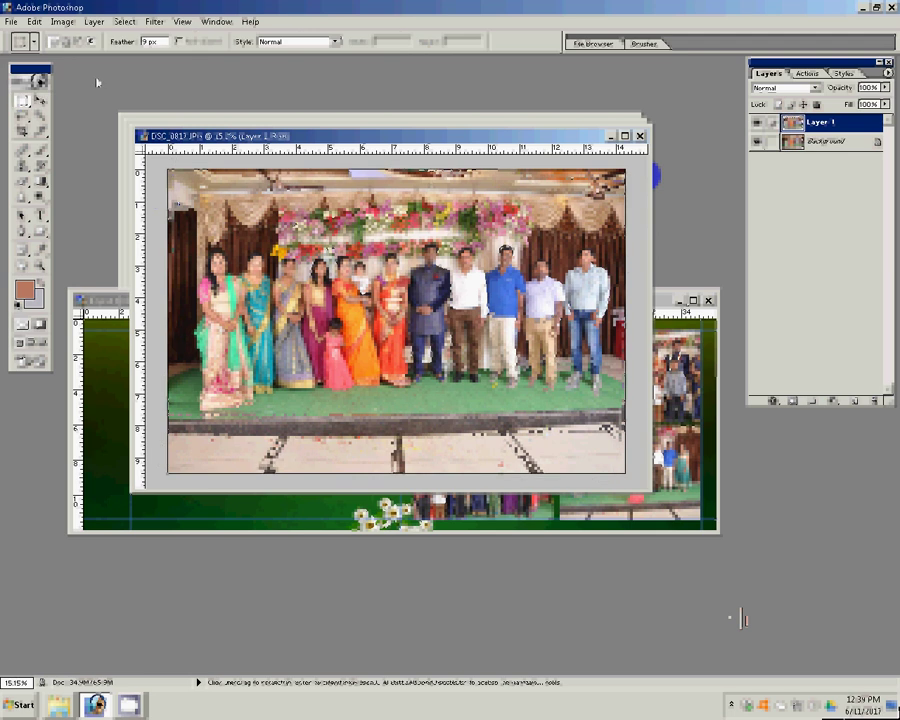
pyautogui.click(19, 128)
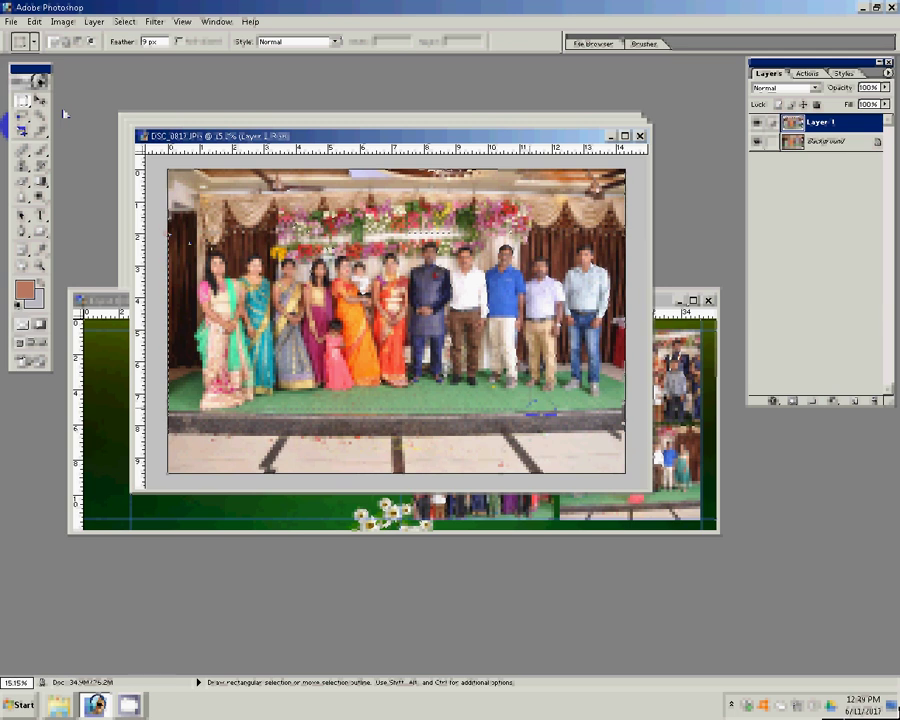
pyautogui.moveTo(540, 410)
pyautogui.mouseDown()
pyautogui.moveTo(627, 452)
pyautogui.moveTo(622, 437)
pyautogui.mouseUp()
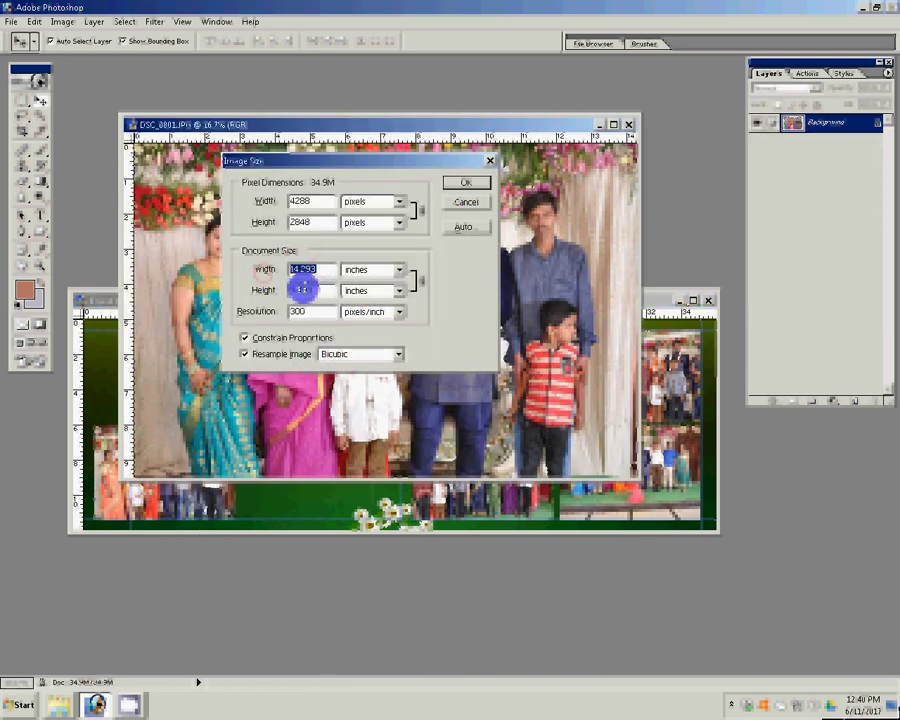
# Resize DSC_0801 to 6 inches wide, drag it into the album, and move Layer 13 above Layer 12
pyautogui.write('6')
pyautogui.click(463, 183)
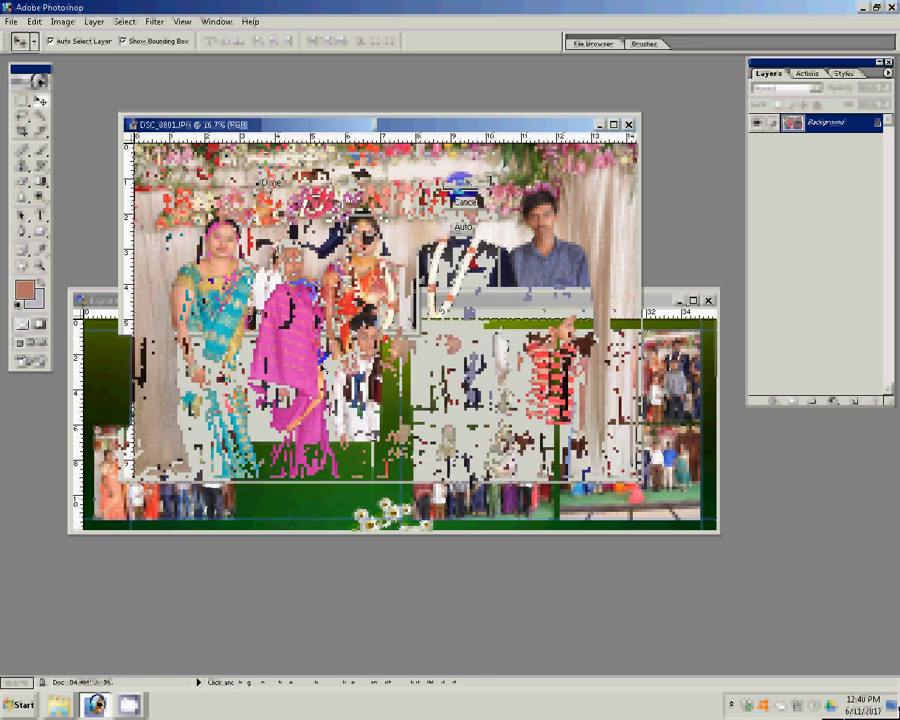
pyautogui.moveTo(463, 183); pyautogui.dragTo(325, 470)
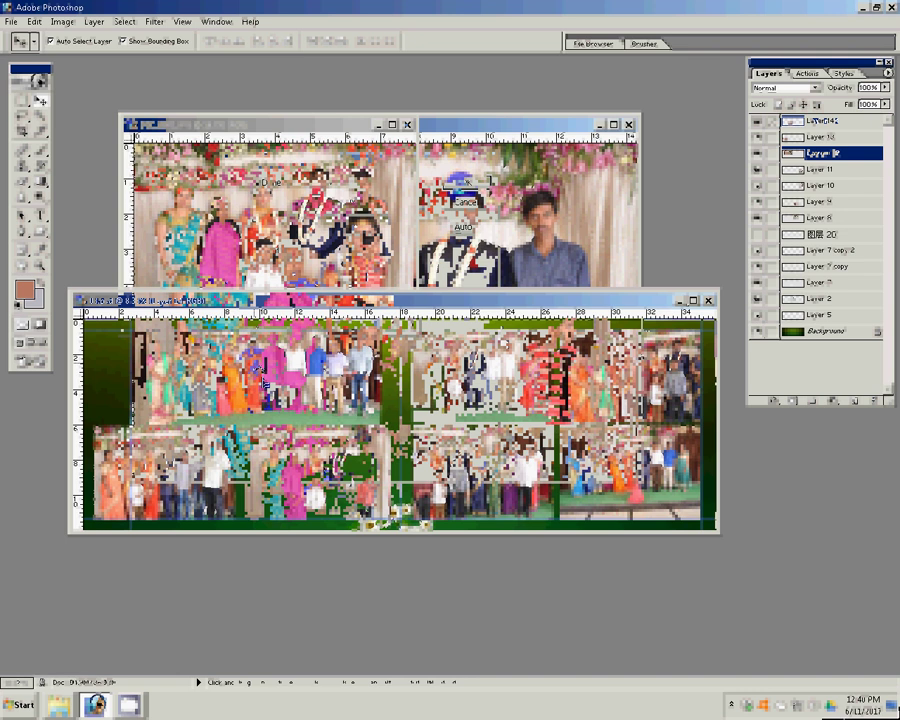
pyautogui.moveTo(837, 153); pyautogui.dragTo(837, 137)
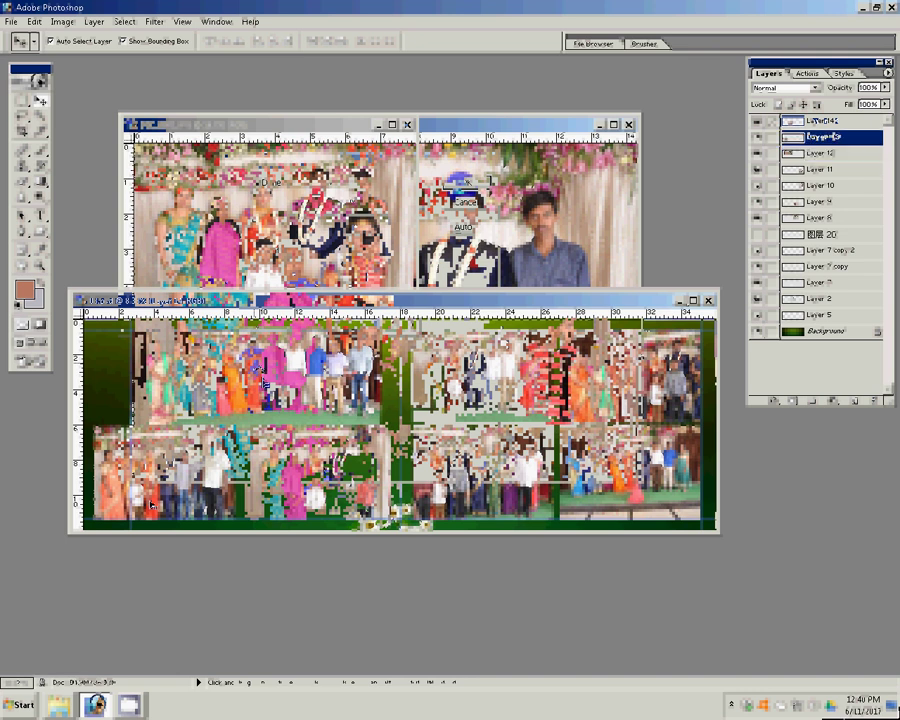
# Add a linear, outside gradient Stroke effect at 90° to Layer 13
pyautogui.click(773, 401)
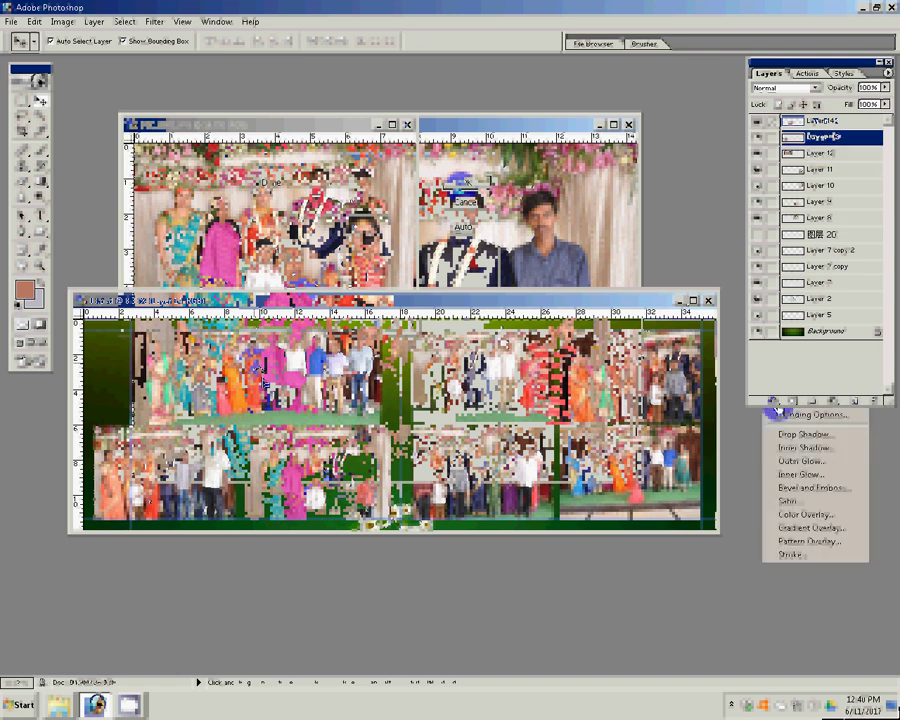
pyautogui.click(796, 558)
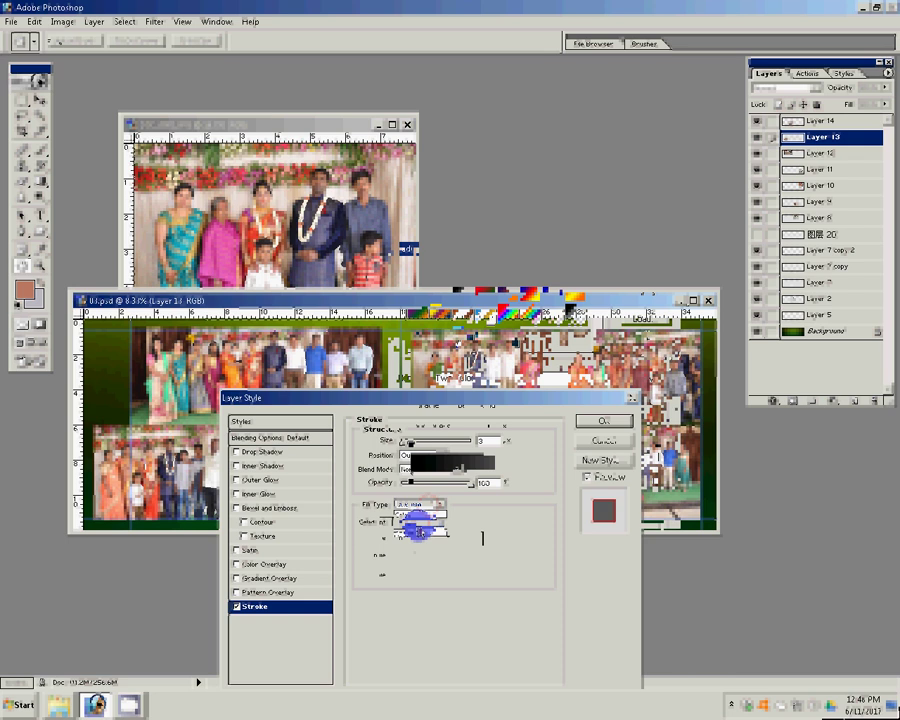
pyautogui.click(418, 530)
pyautogui.click(420, 522)
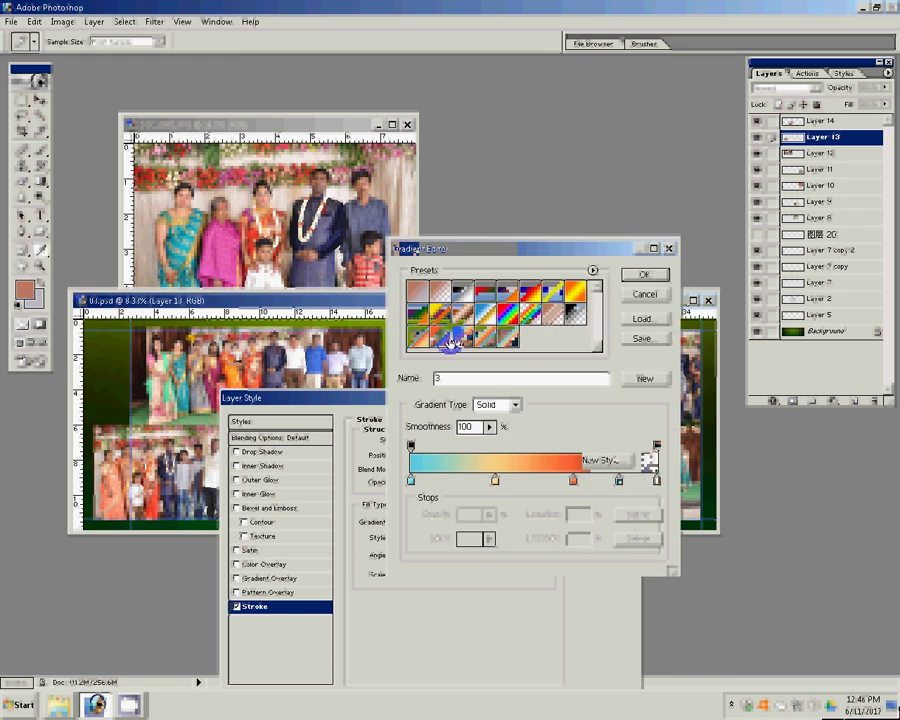
pyautogui.click(644, 275)
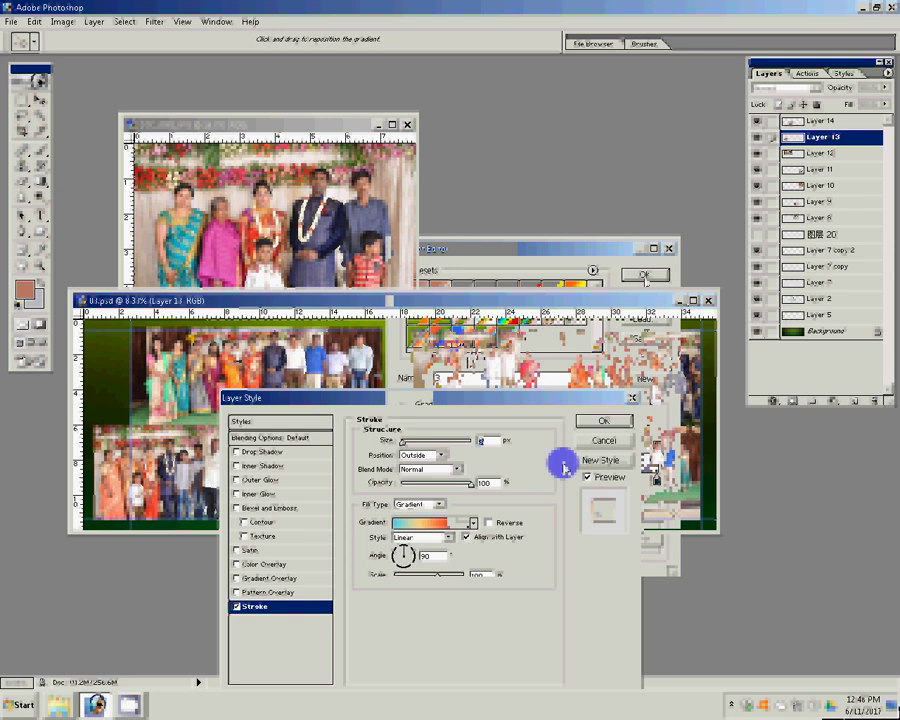
pyautogui.write('22')
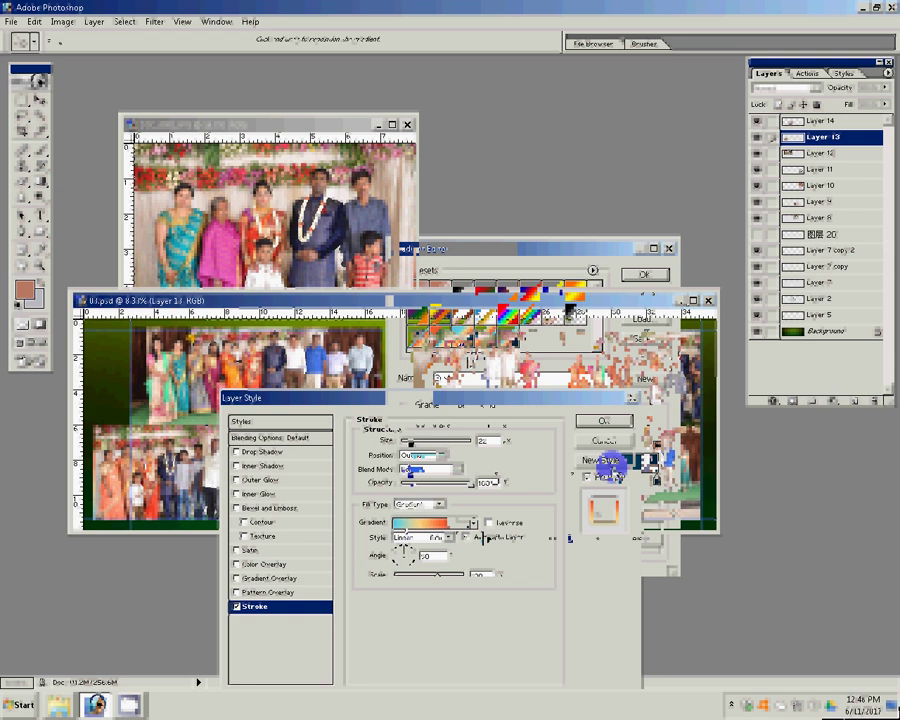
# Recolour the stroke gradient's end stops so it runs from yellow to magenta
pyautogui.click(411, 480)
pyautogui.doubleClick(411, 481)
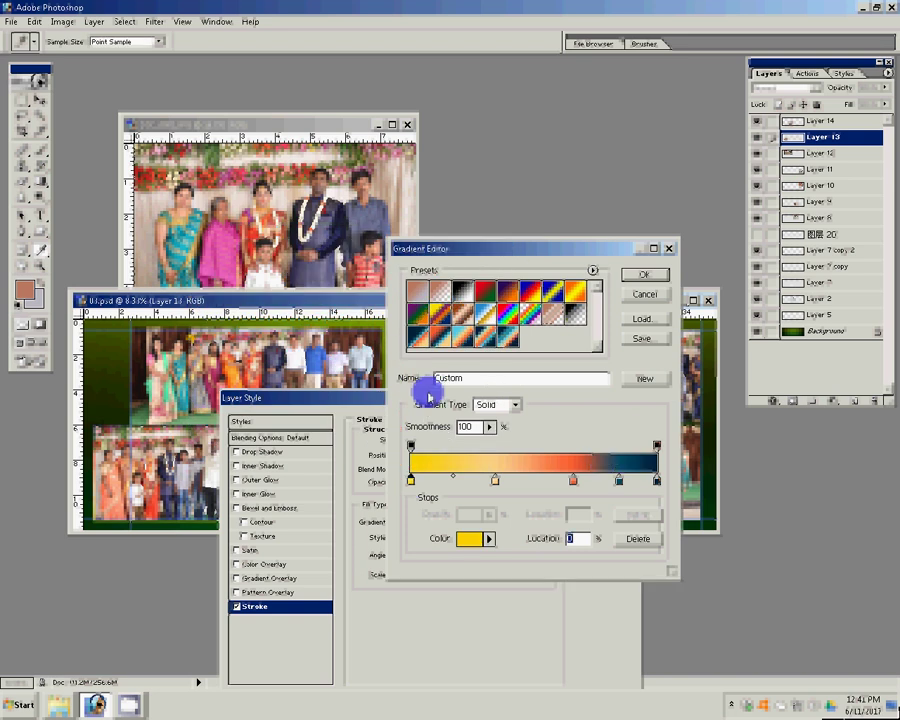
pyautogui.click(657, 482)
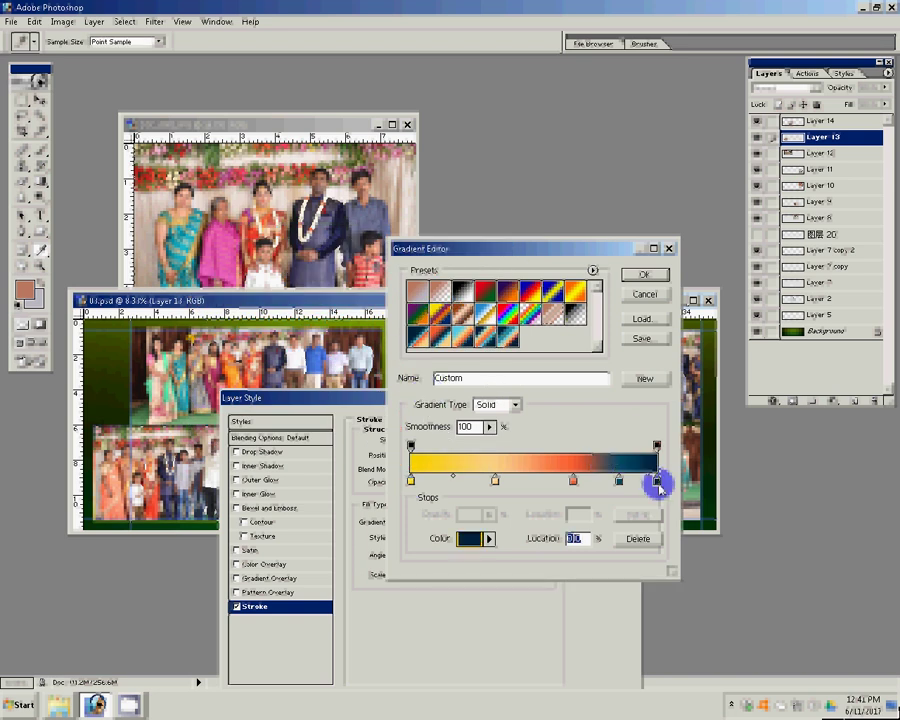
pyautogui.click(470, 540)
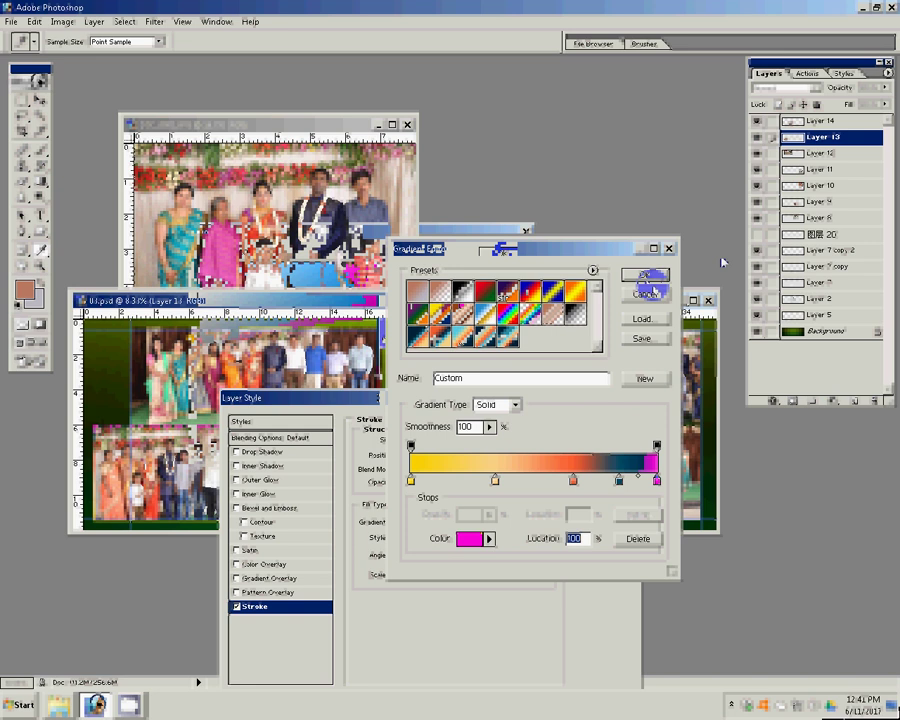
pyautogui.click(648, 277)
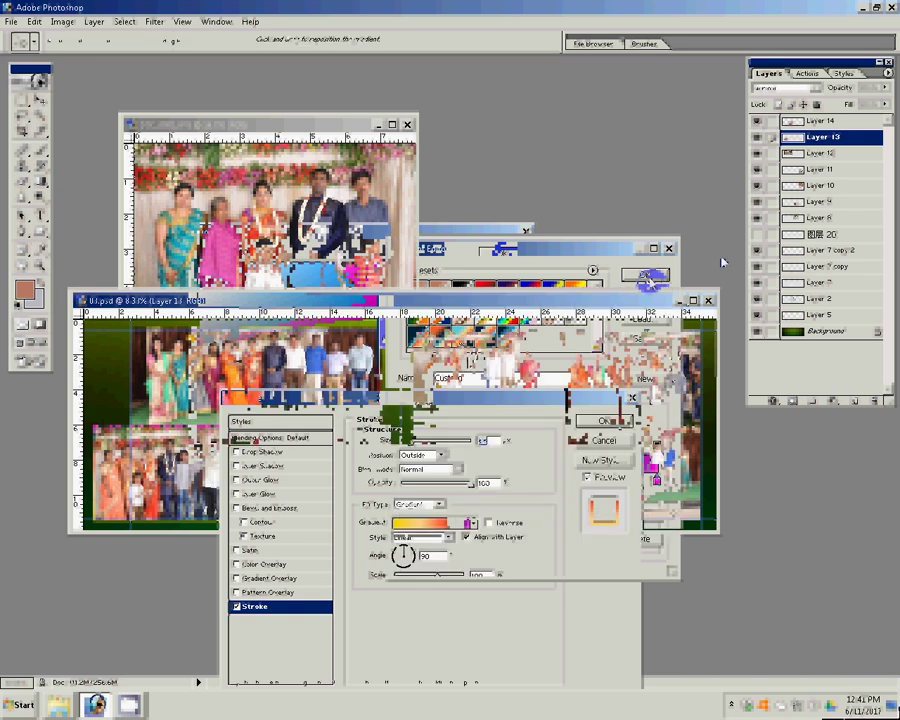
# Copy Layer 13's gradient stroke style and paste it onto the Layer 8 photo
pyautogui.rightClick(788, 138)
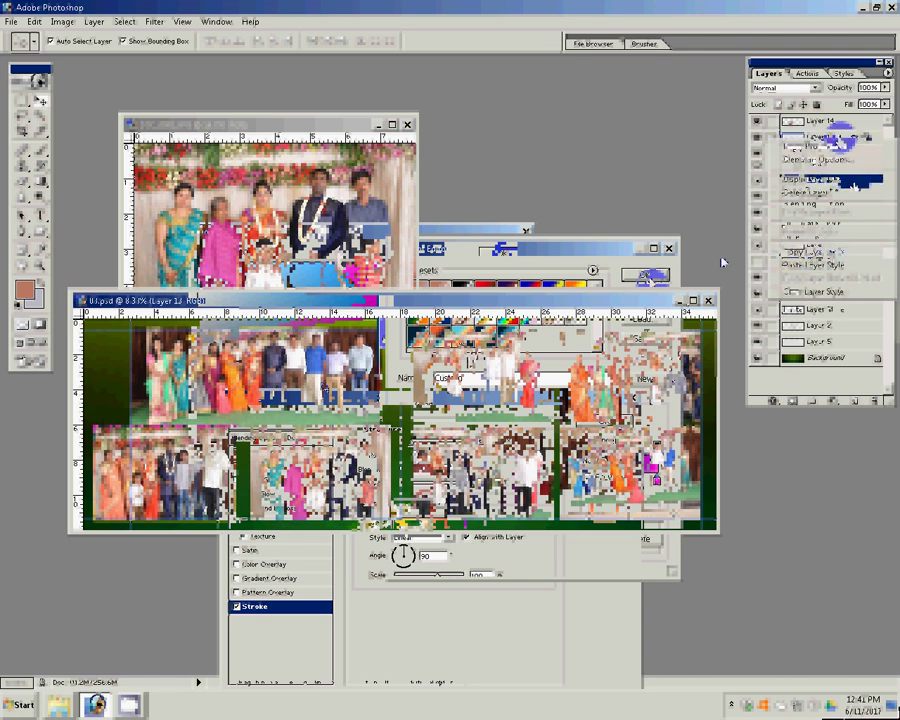
pyautogui.click(444, 383)
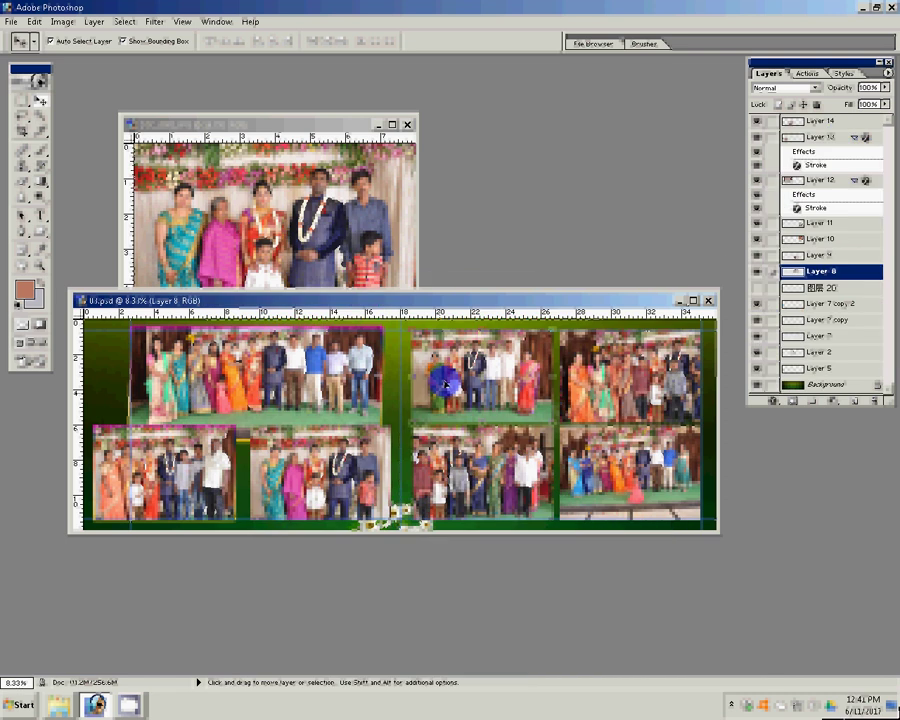
pyautogui.moveTo(857, 278)
pyautogui.mouseDown()
pyautogui.moveTo(823, 371)
pyautogui.moveTo(825, 400)
pyautogui.moveTo(835, 400)
pyautogui.mouseUp()
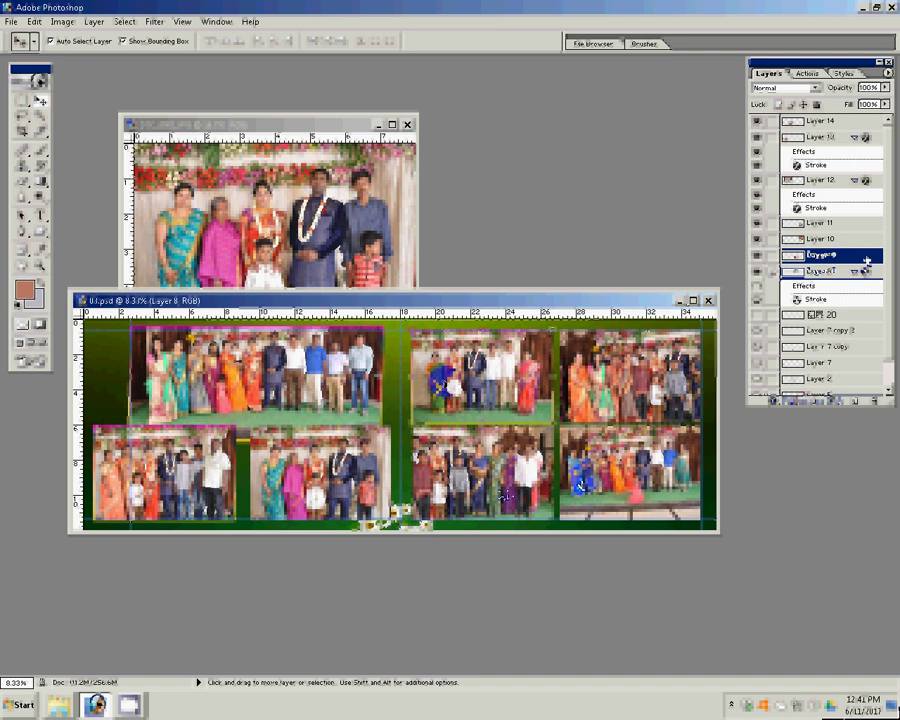
pyautogui.rightClick(866, 260)
pyautogui.click(824, 374)
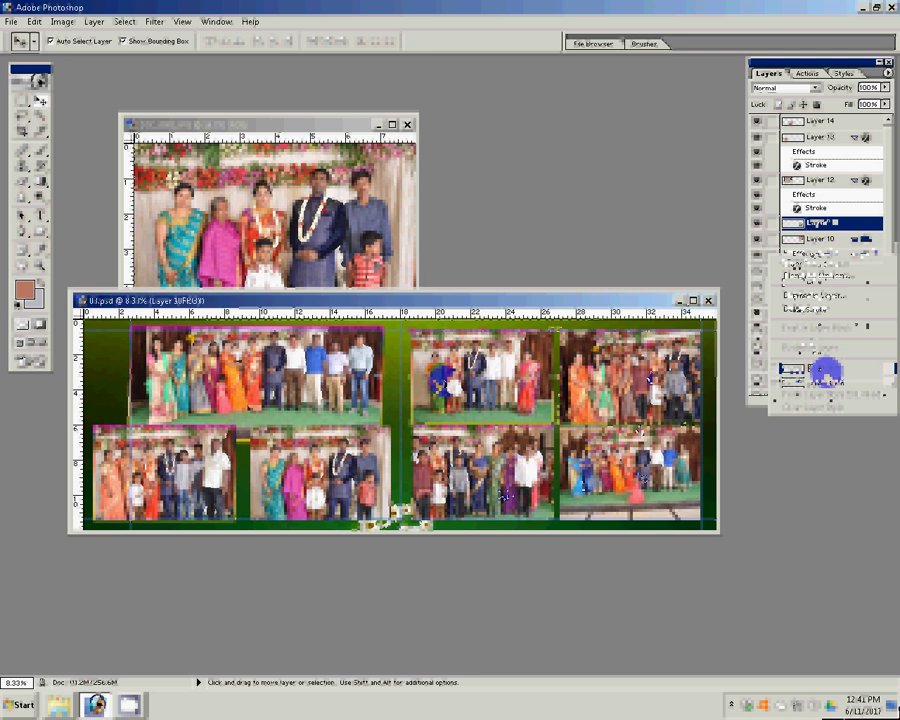
# Paste the stroke style onto Layer 11, then close the DSC_0801 window
pyautogui.click(866, 224)
pyautogui.rightClick(866, 224)
pyautogui.press('Up')
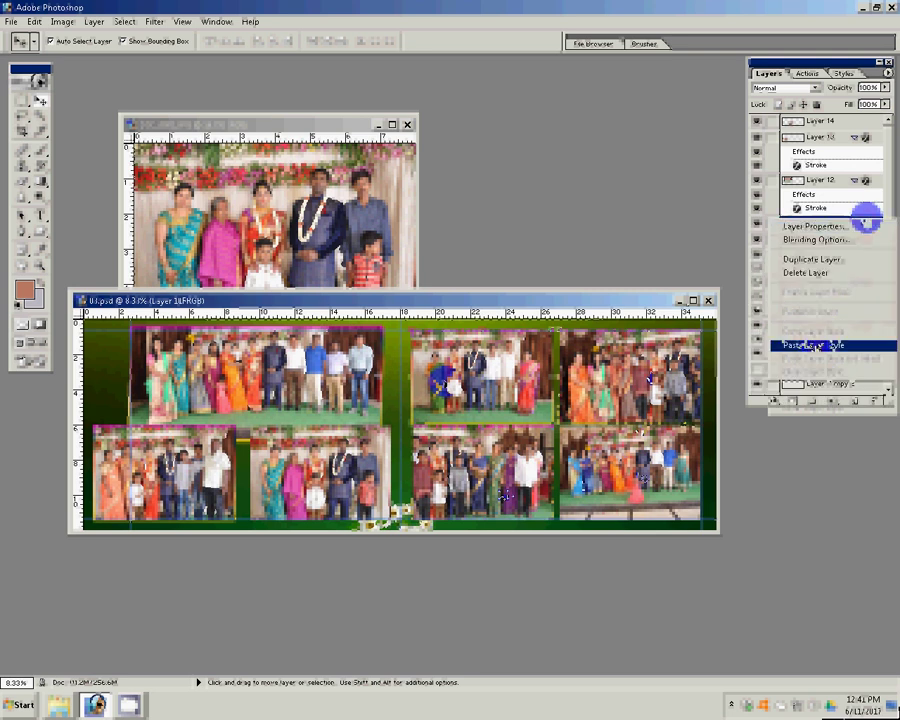
pyautogui.press('Return')
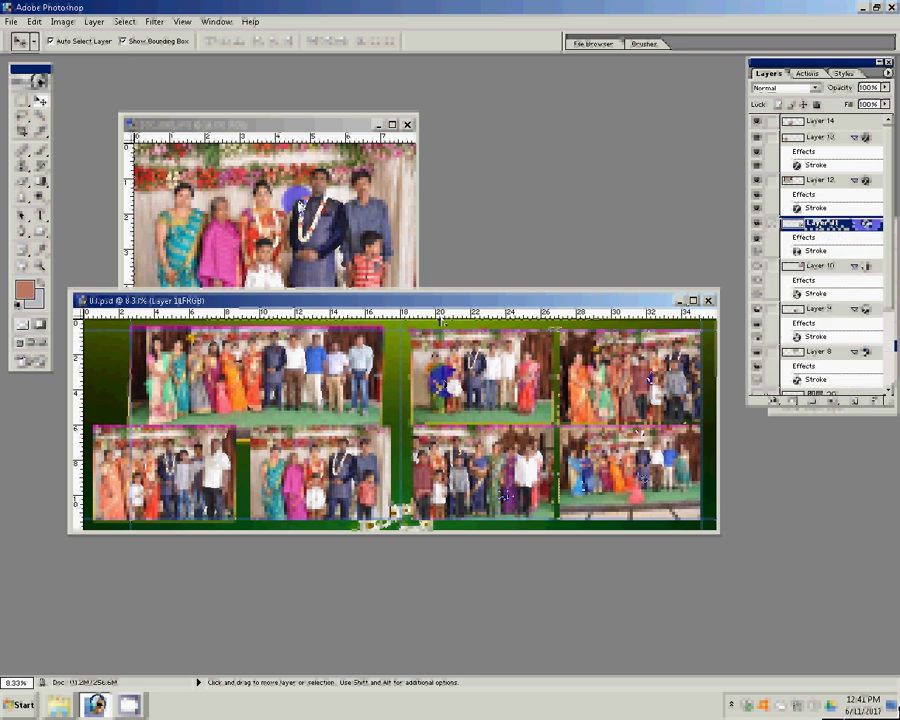
pyautogui.click(390, 115)
pyautogui.click(407, 124)
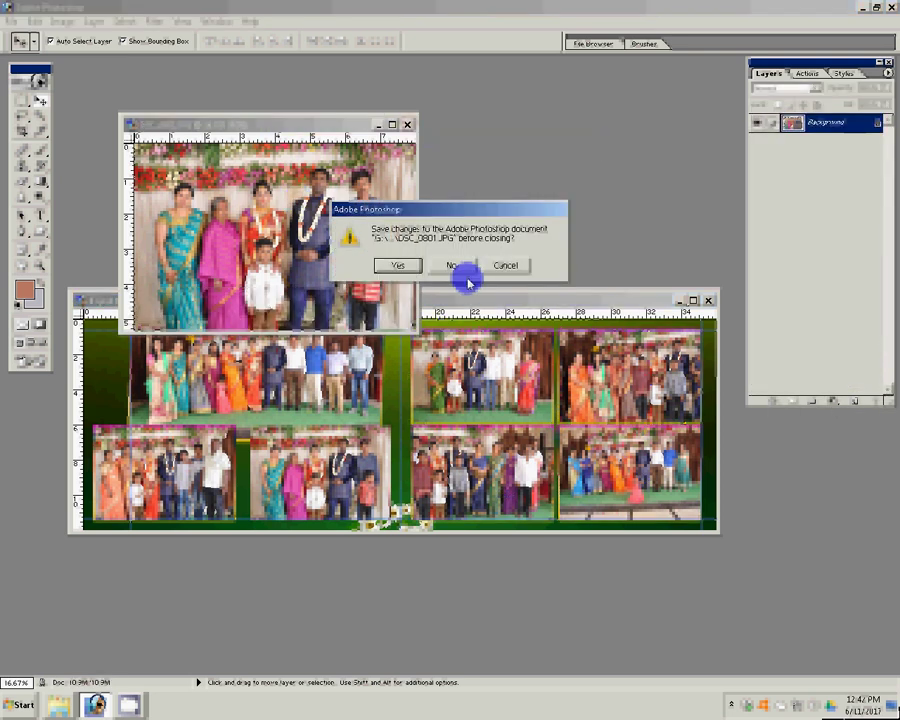
# Discard DSC_0801, open Save As for the album, and browse folders in details view
pyautogui.click(466, 280)
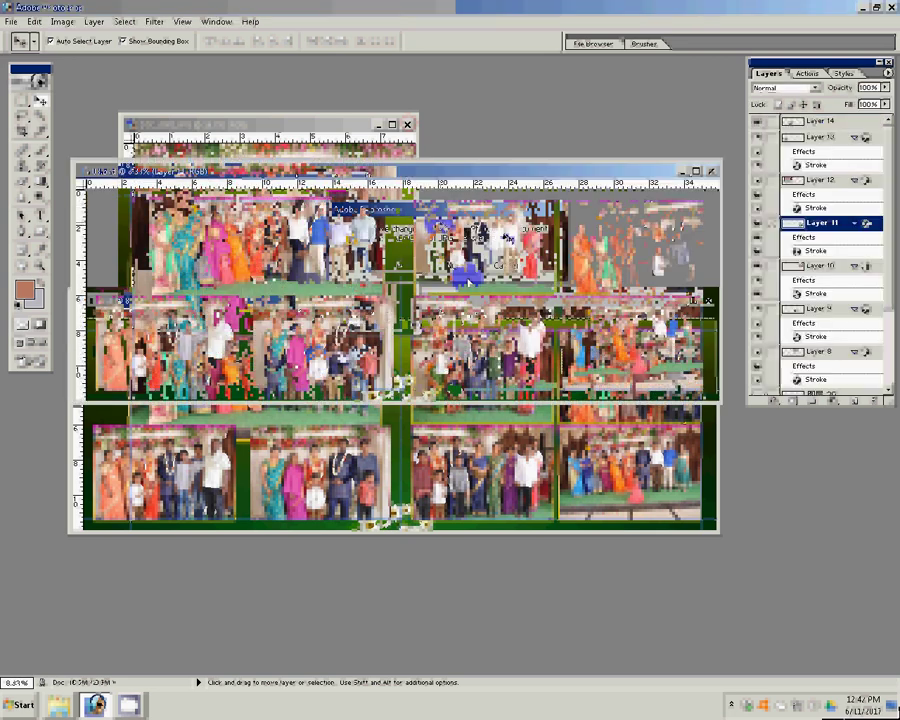
pyautogui.hotkey('ctrl', 'shift', 's')
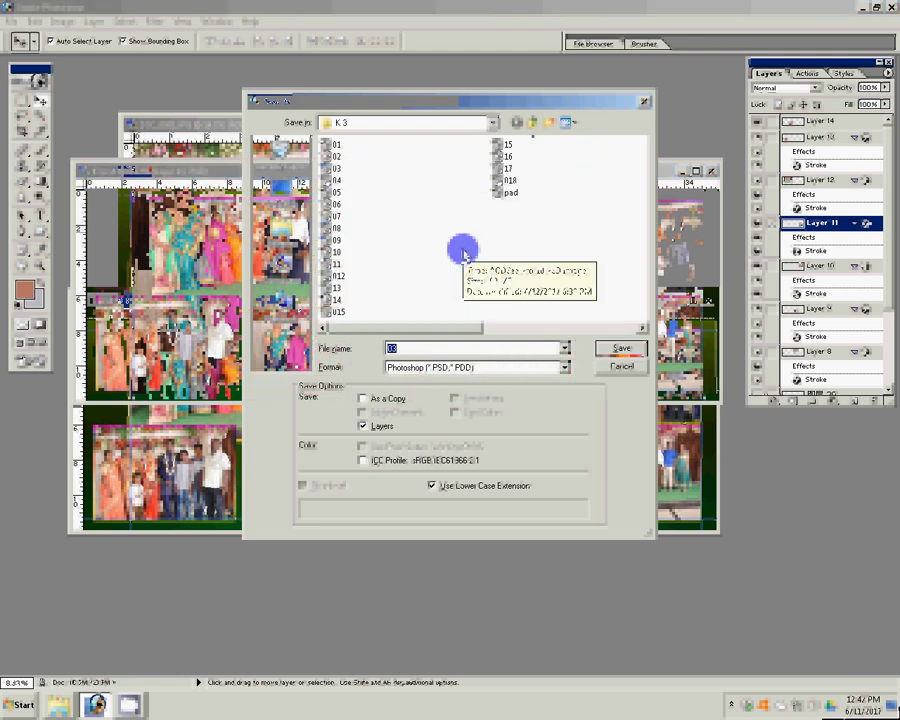
pyautogui.press('BackSpace')
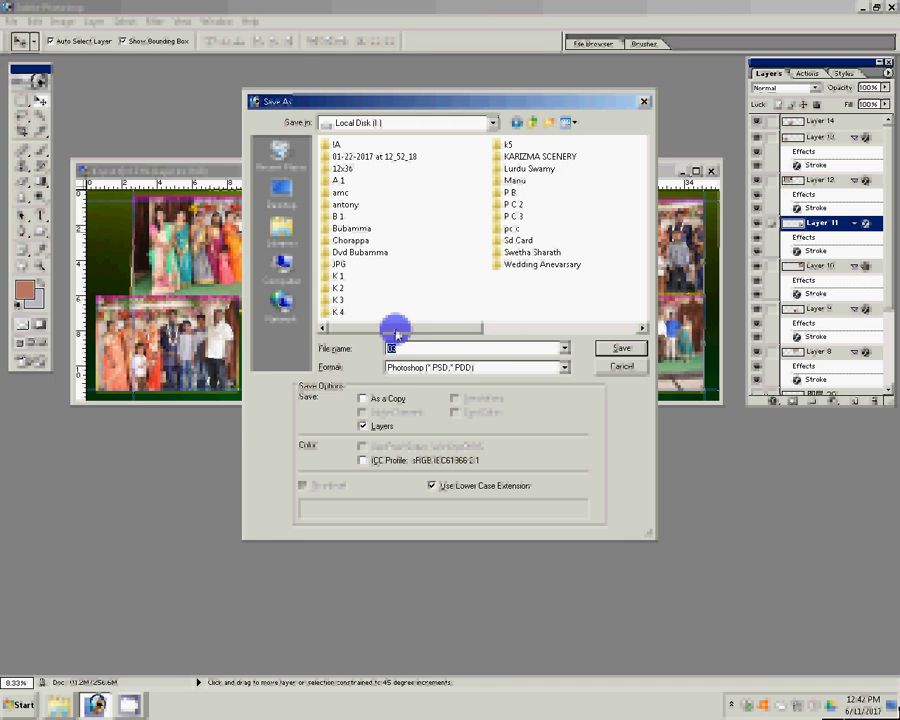
pyautogui.click(497, 184)
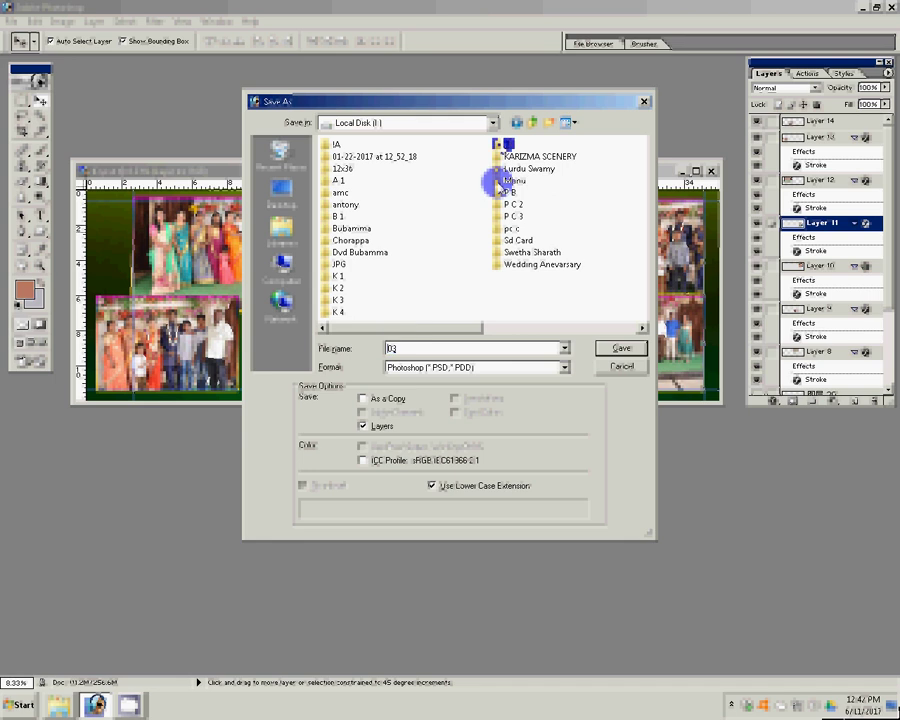
pyautogui.click(624, 352)
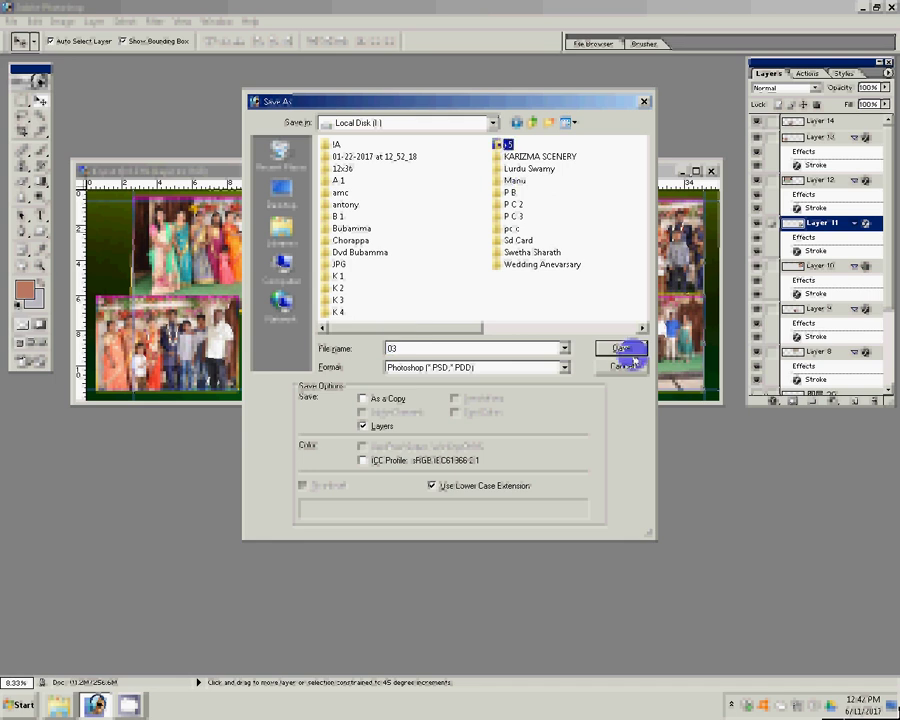
pyautogui.click(624, 352)
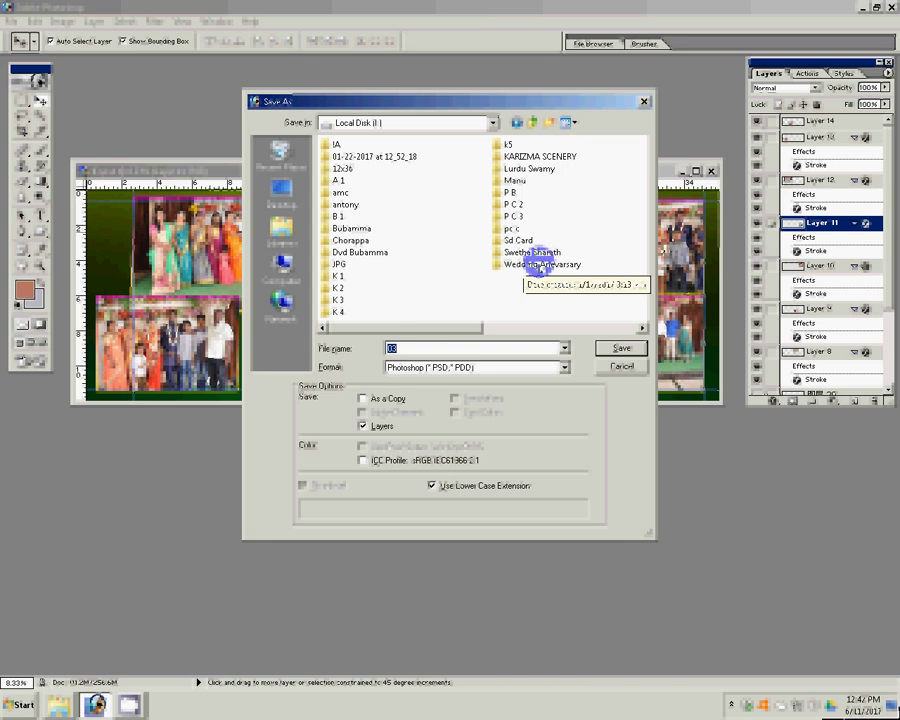
# Save the album as 17.psd in the N K folder on Local Disk (G:)
pyautogui.click(540, 125)
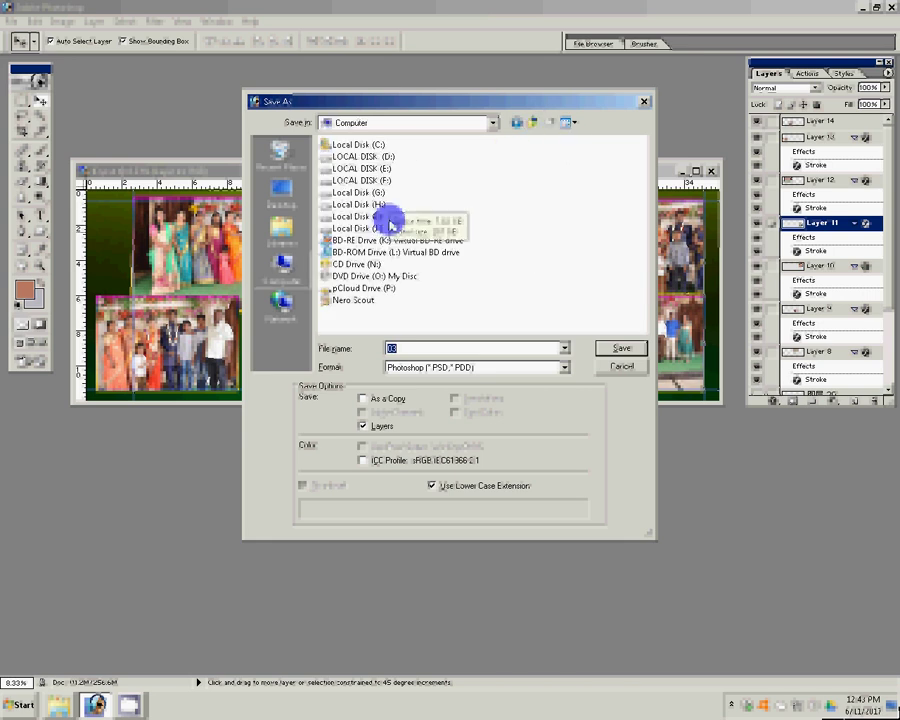
pyautogui.click(390, 224)
pyautogui.press('Up')
pyautogui.press('Up')
pyautogui.press('Return')
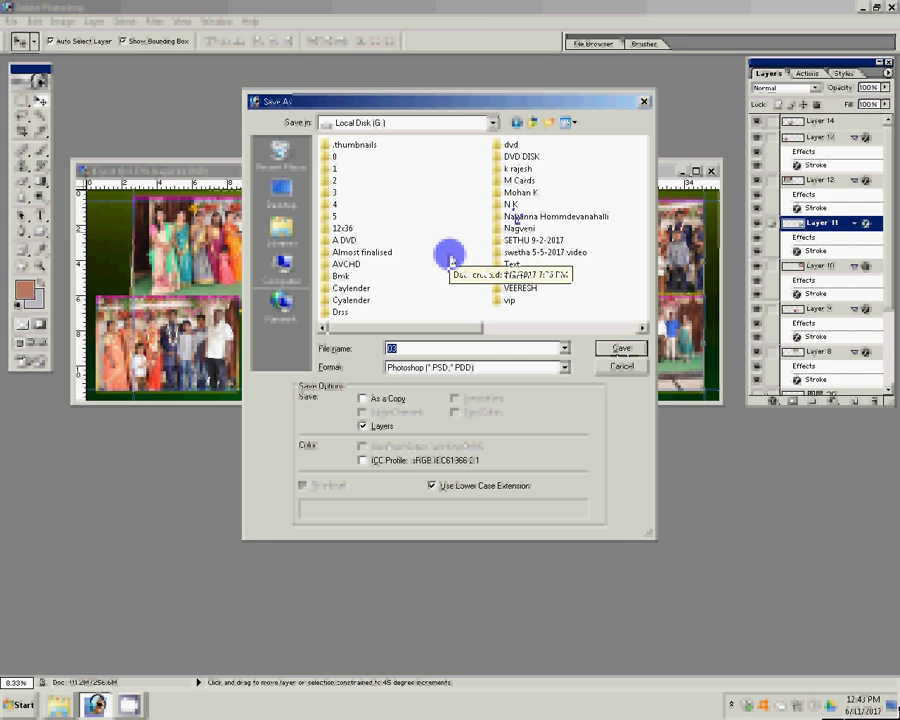
pyautogui.click(510, 204)
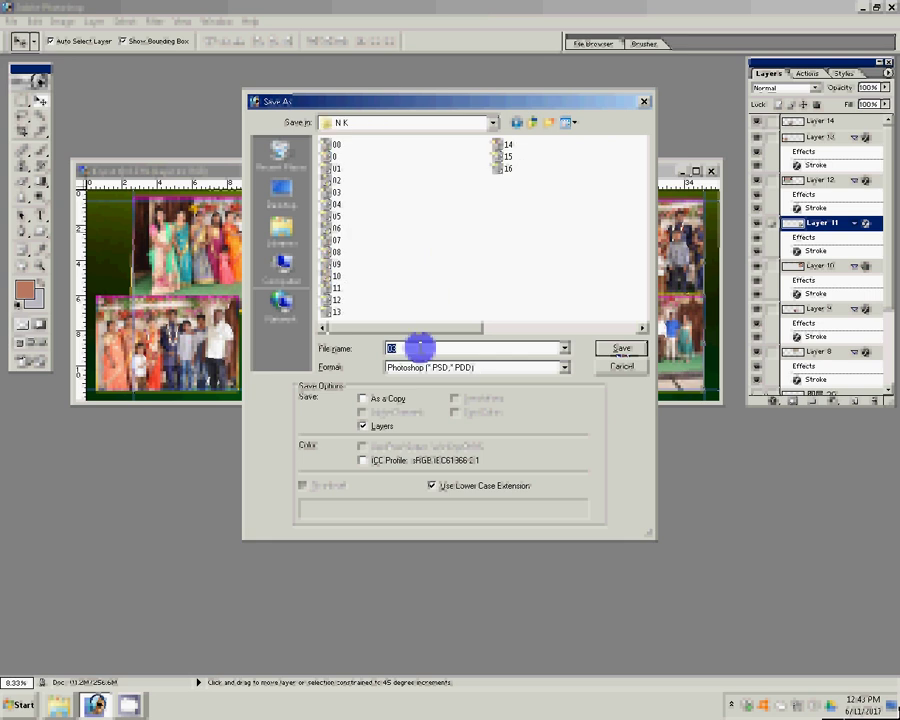
pyautogui.write('17')
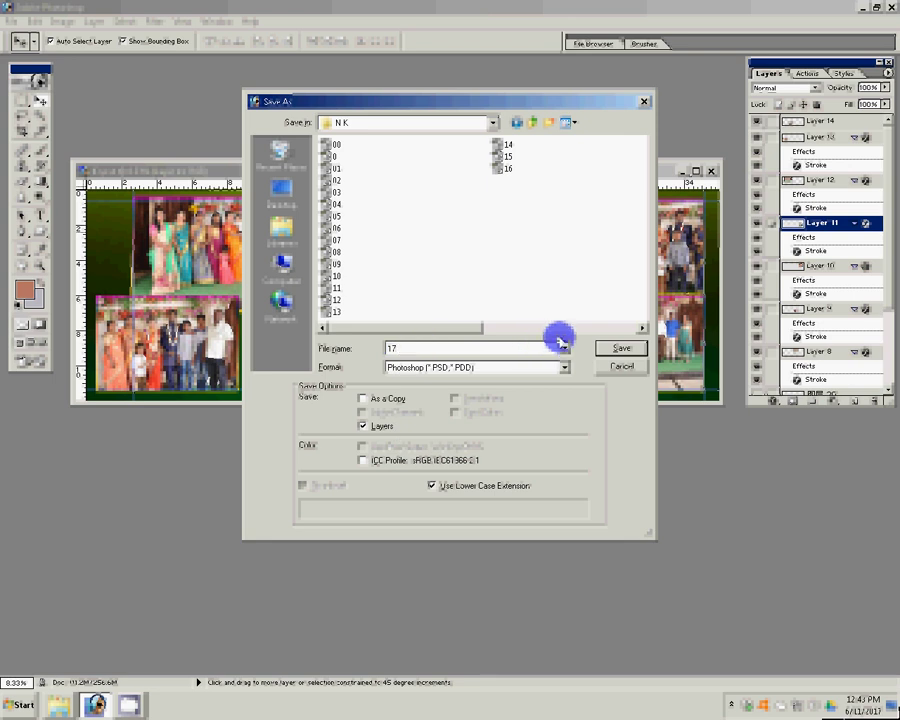
pyautogui.click(618, 348)
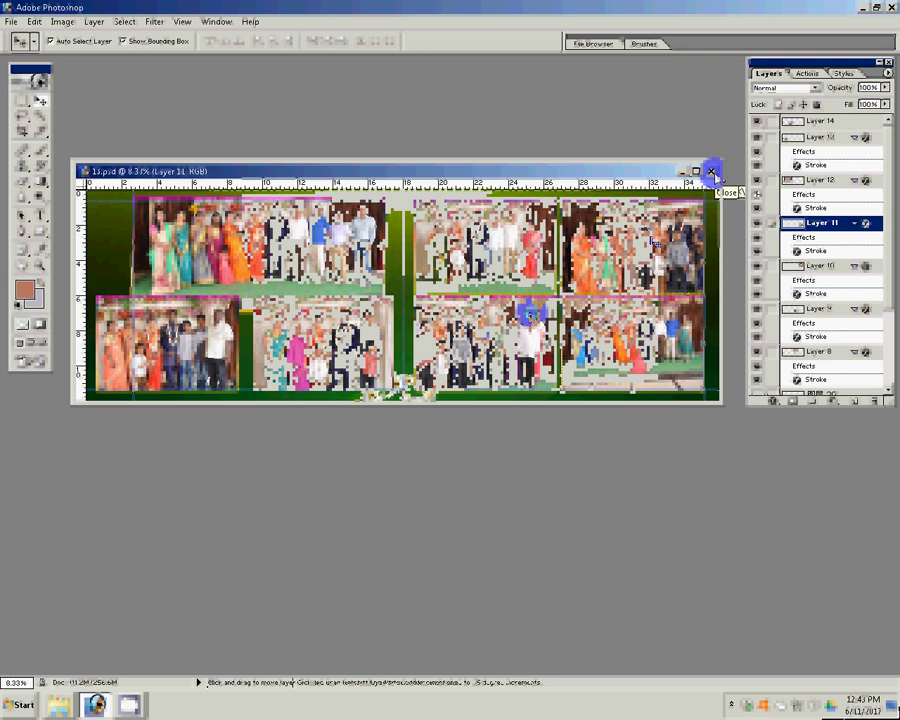
# Close the saved 17.psd album document window
pyautogui.click(711, 171)
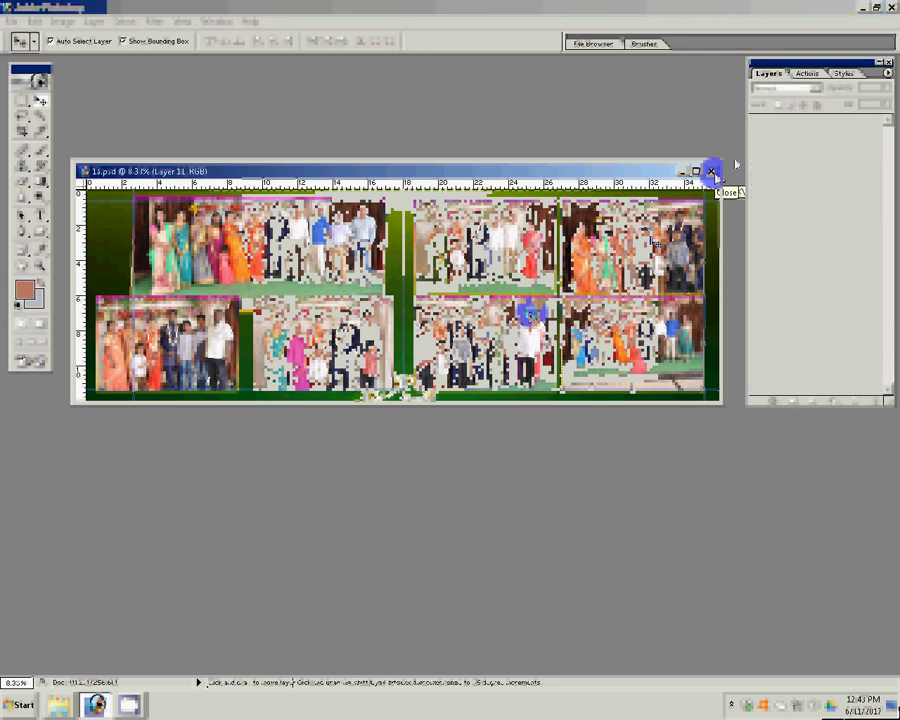
# In Explorer, work in the ex d subfolder, then return to the Almost finalised folder
pyautogui.hotkey('alt', 'Tab')
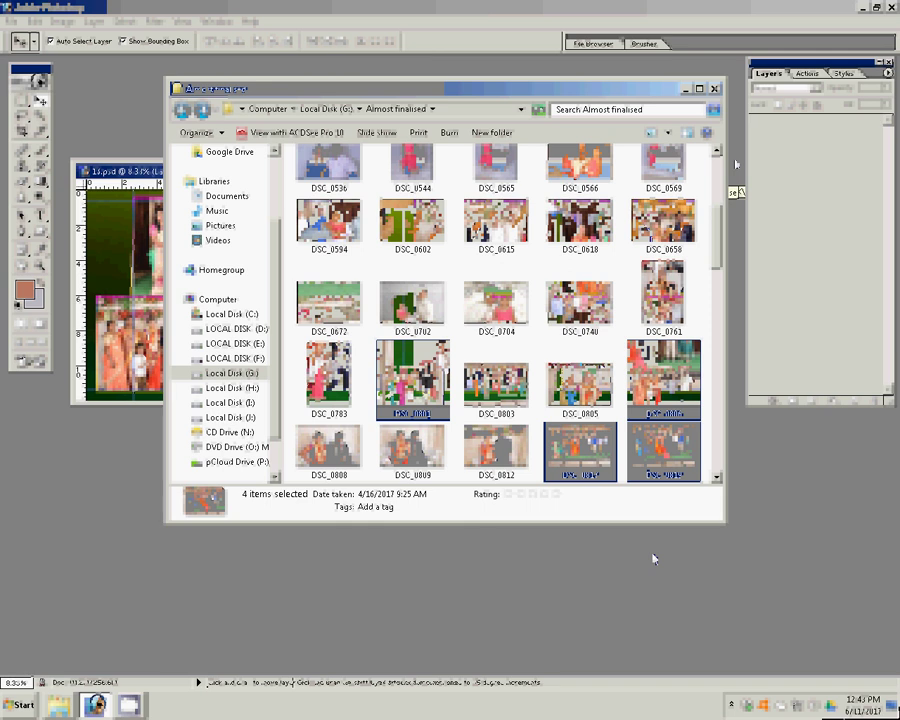
pyautogui.click(455, 328)
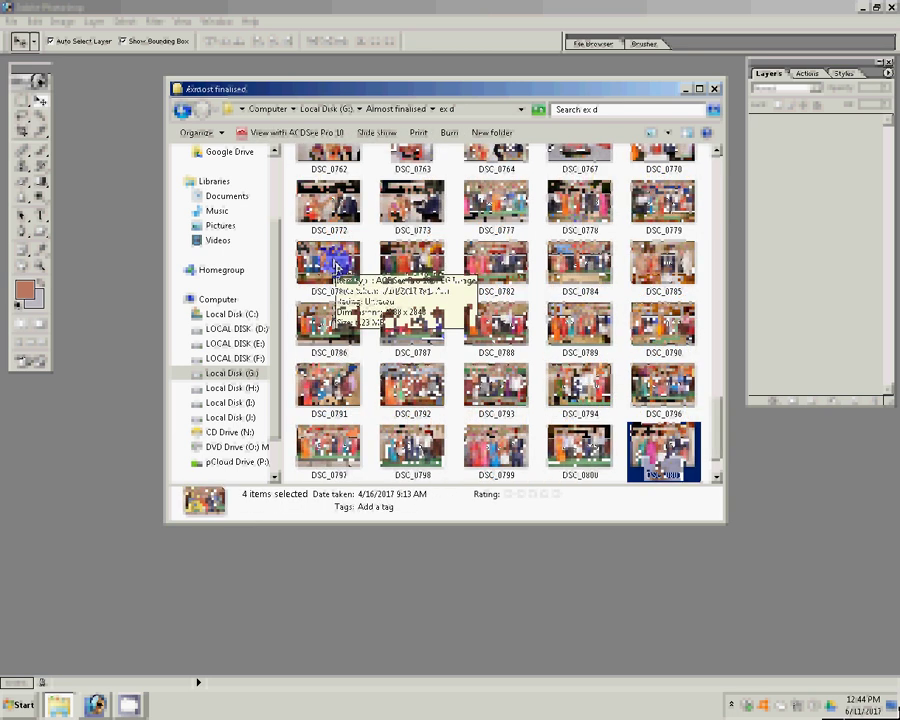
pyautogui.press('BackSpace')
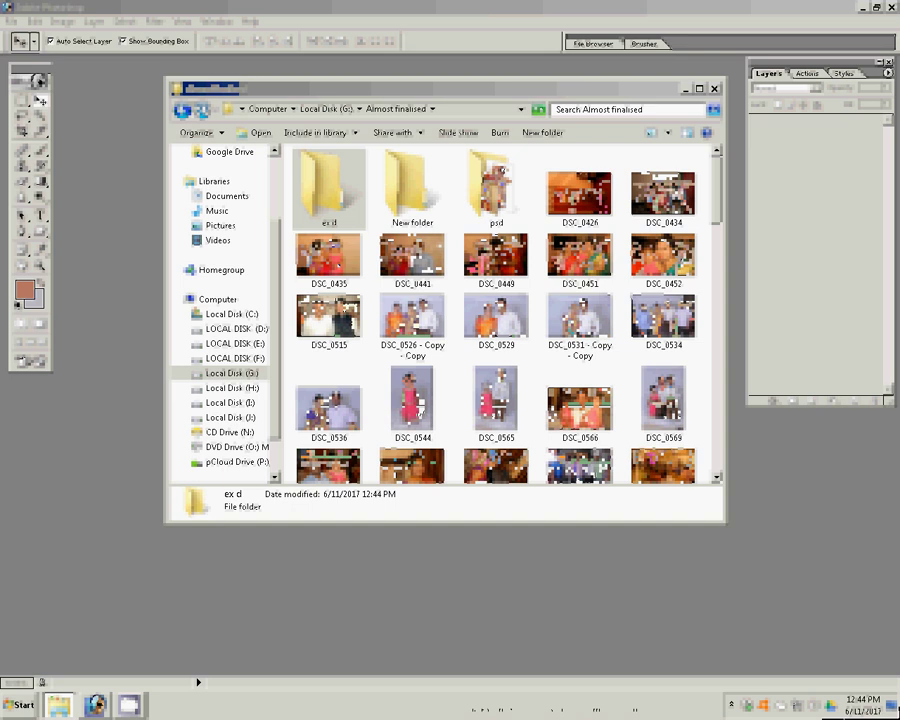